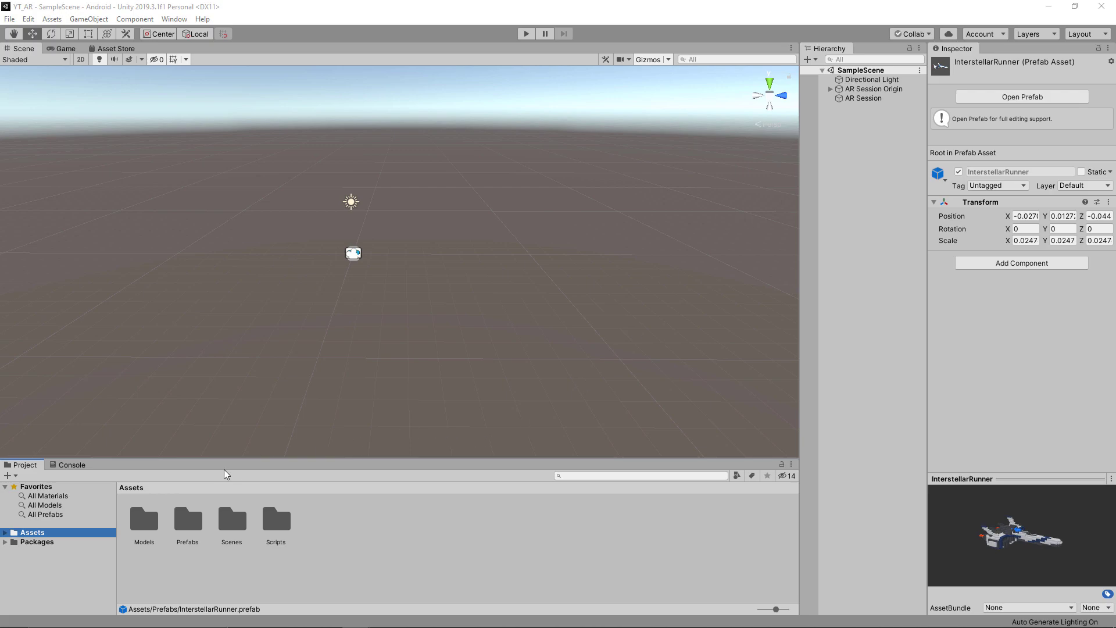
Step: Select AR Session Origin and locate its SpawnObjectOnPlane script in Assets > Scripts
click(865, 90)
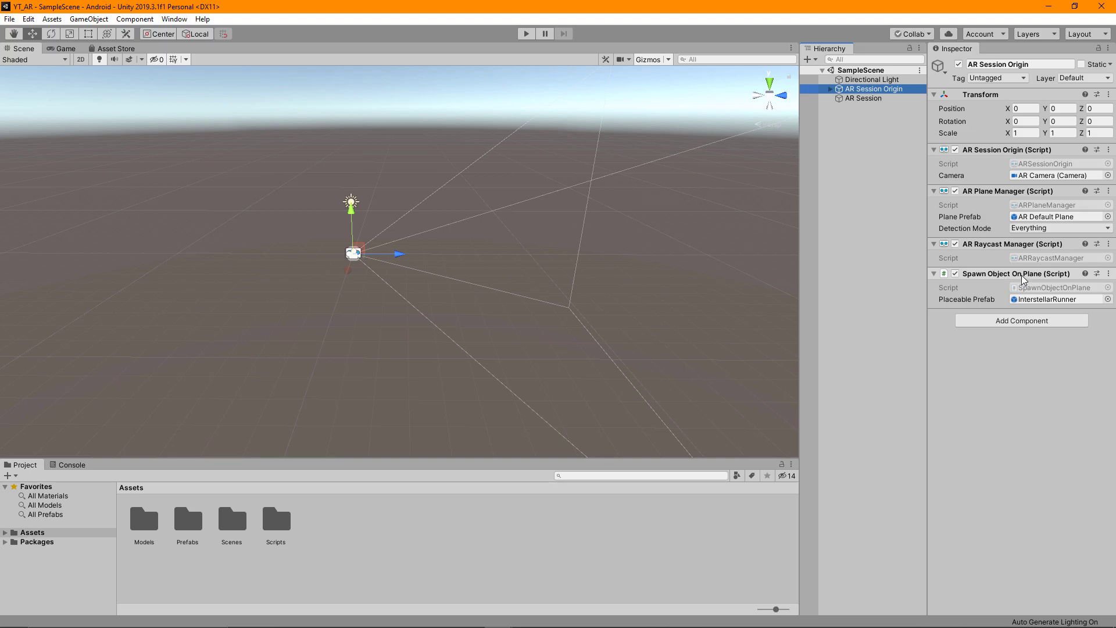
click(1046, 288)
Step: Open SpawnObjectOnPlane.cs in Visual Studio Code and go to the empty line after Update
double_click(1047, 288)
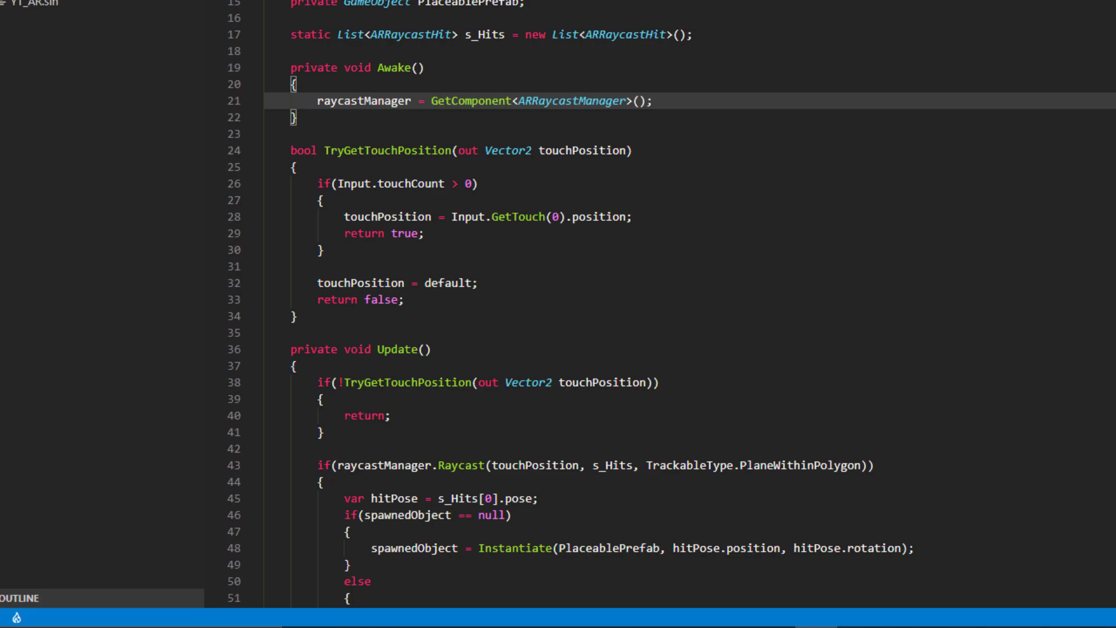
scroll(429, 445, down, 5)
click(429, 495)
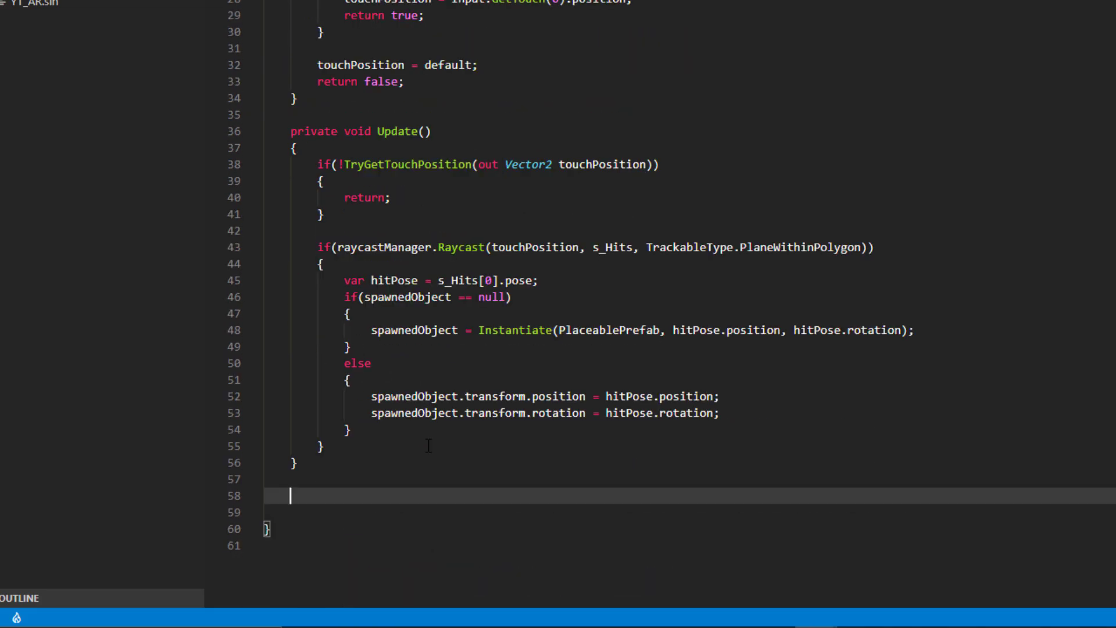
scroll(428, 446, down, 1)
Step: Write public void SetPrefabType(GameObject prefabType) that sets PlaceablePrefab = prefabType
text(public )
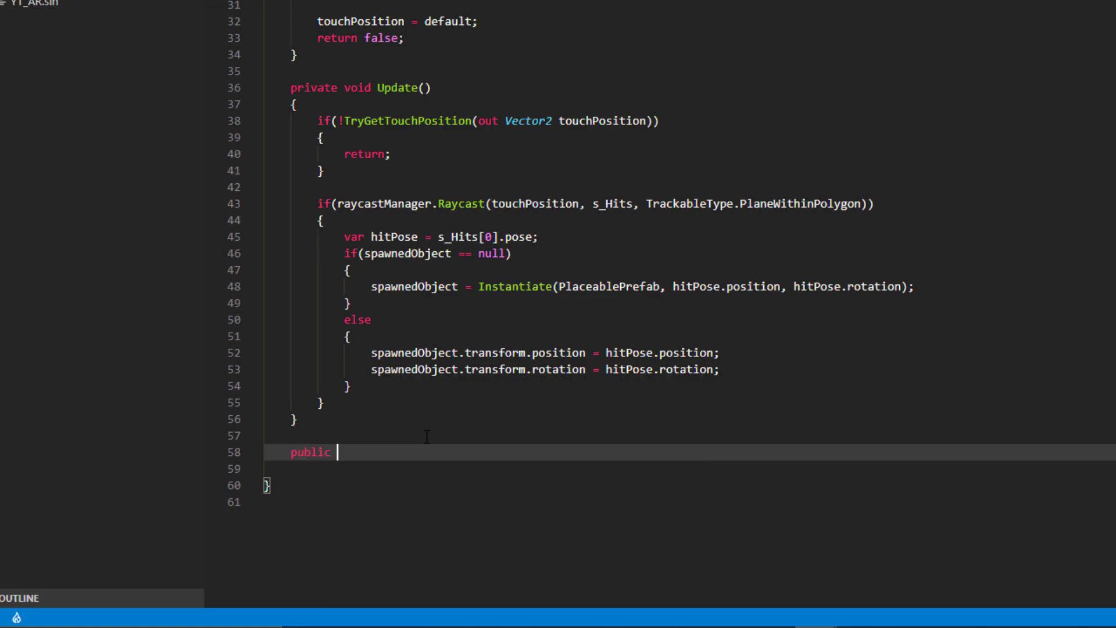
text(void Set)
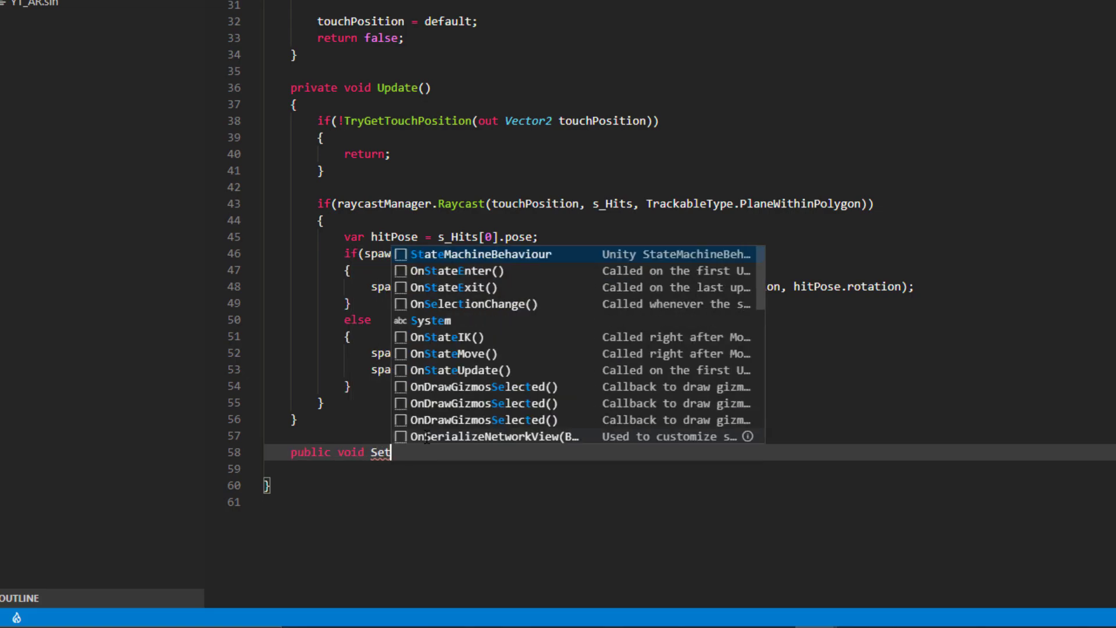
text(PrefabType(Ga)
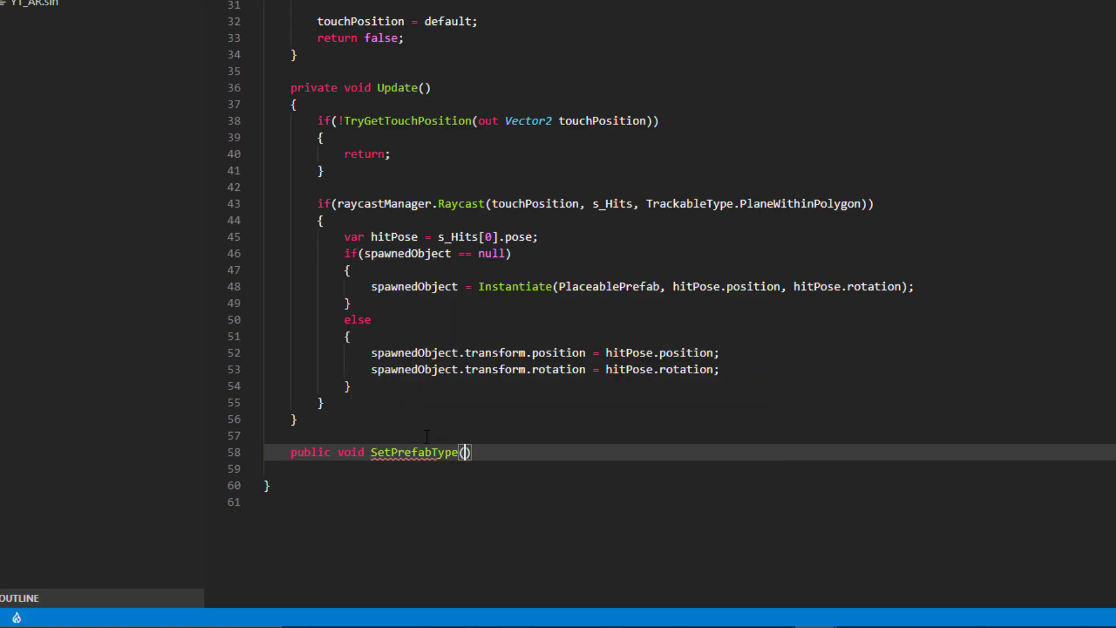
text(meObject )
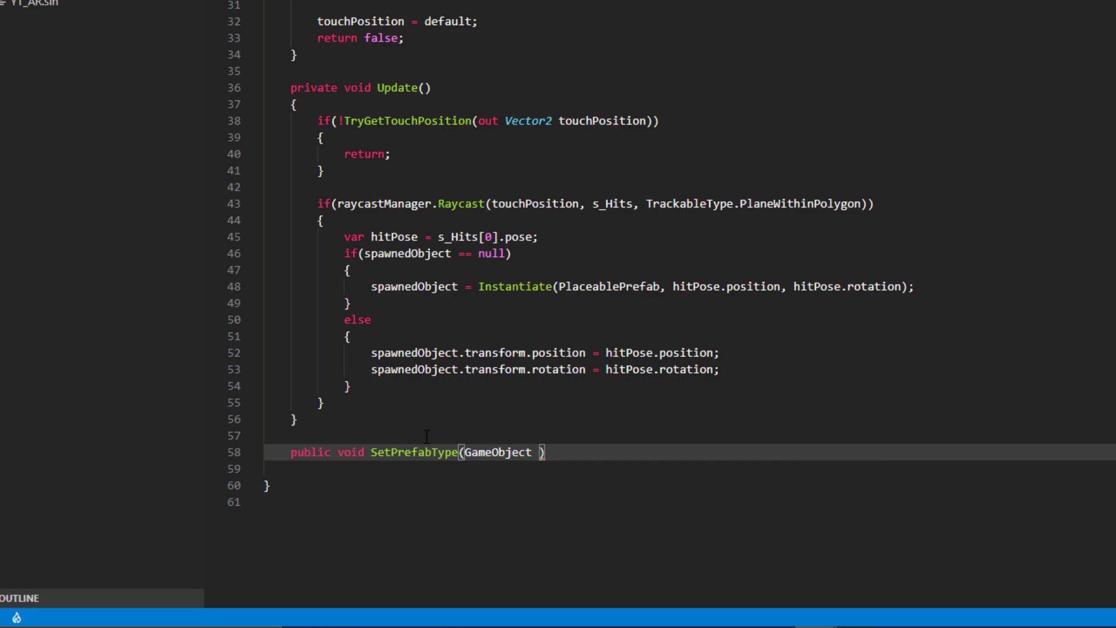
text(prefabType)
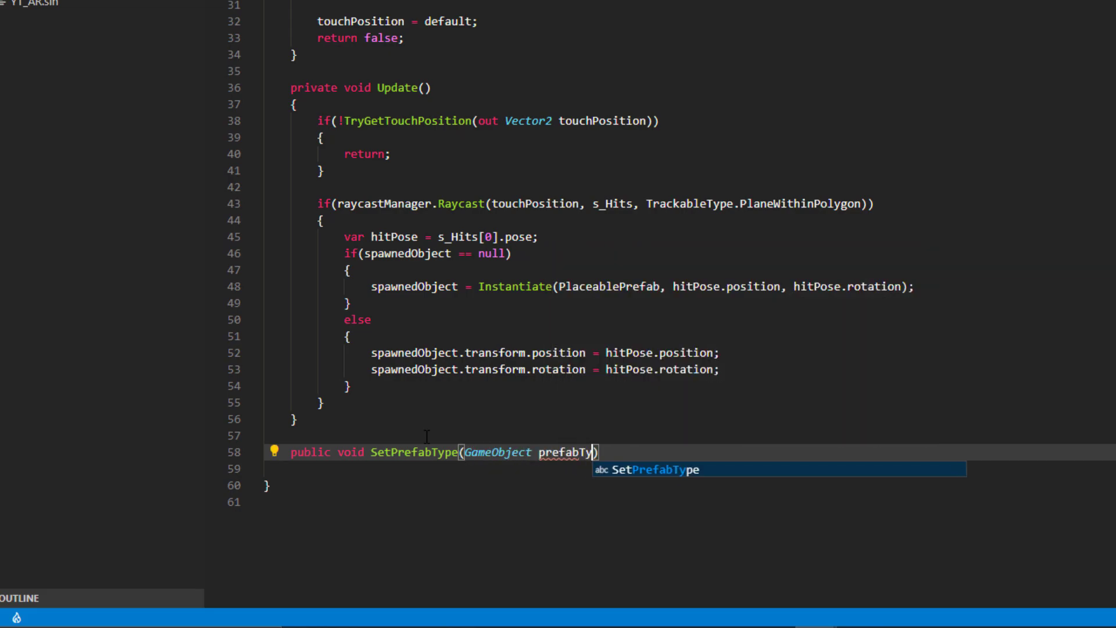
key(End)
key(Return)
text({)
key(Return)
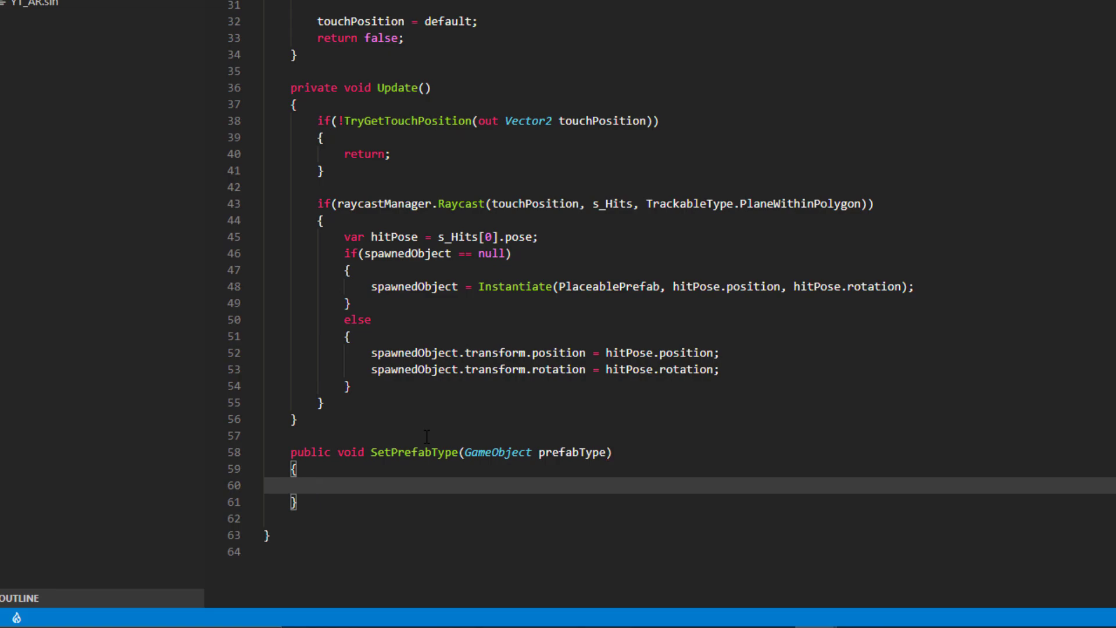
text(PlaceablePrefab = prefa)
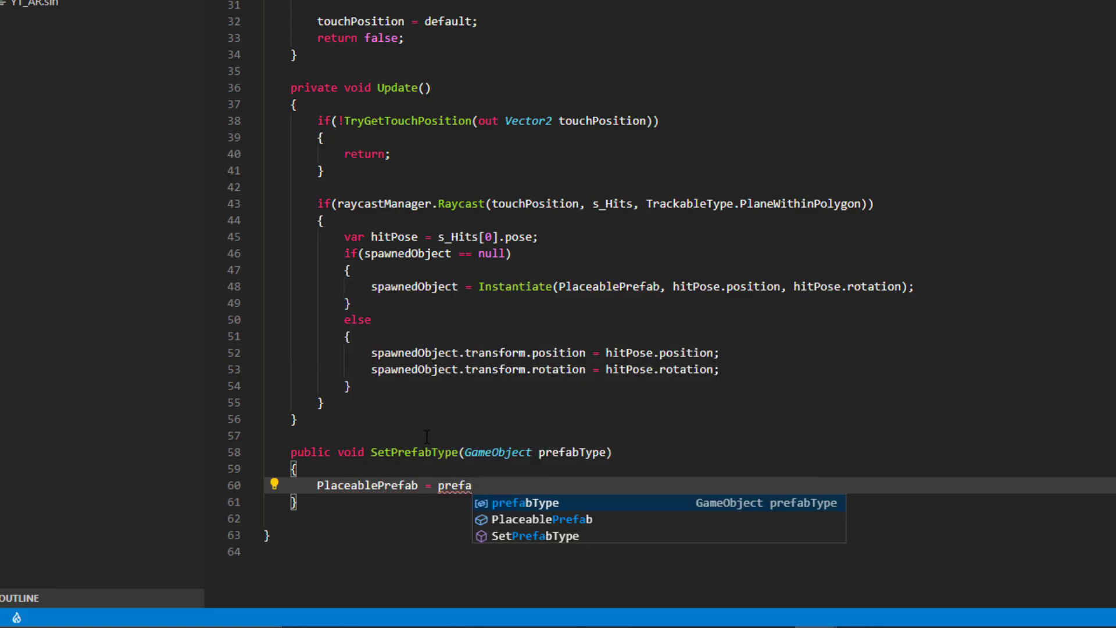
key(Tab)
text(;)
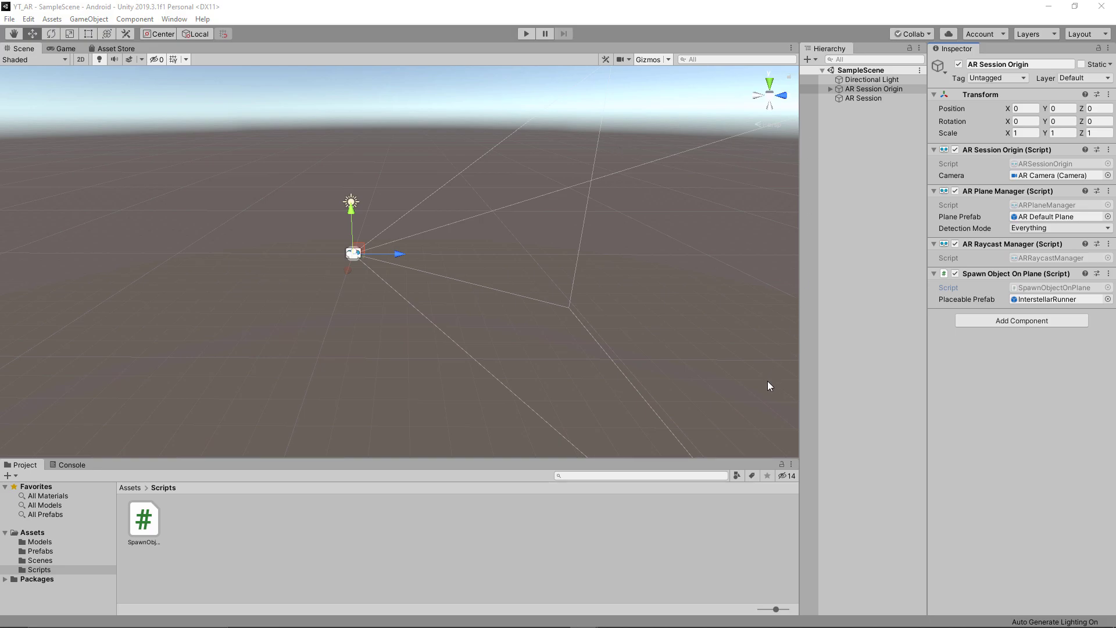
Step: Add a UI Canvas with its EventSystem from the Hierarchy and frame it in the Scene view
right_click(849, 126)
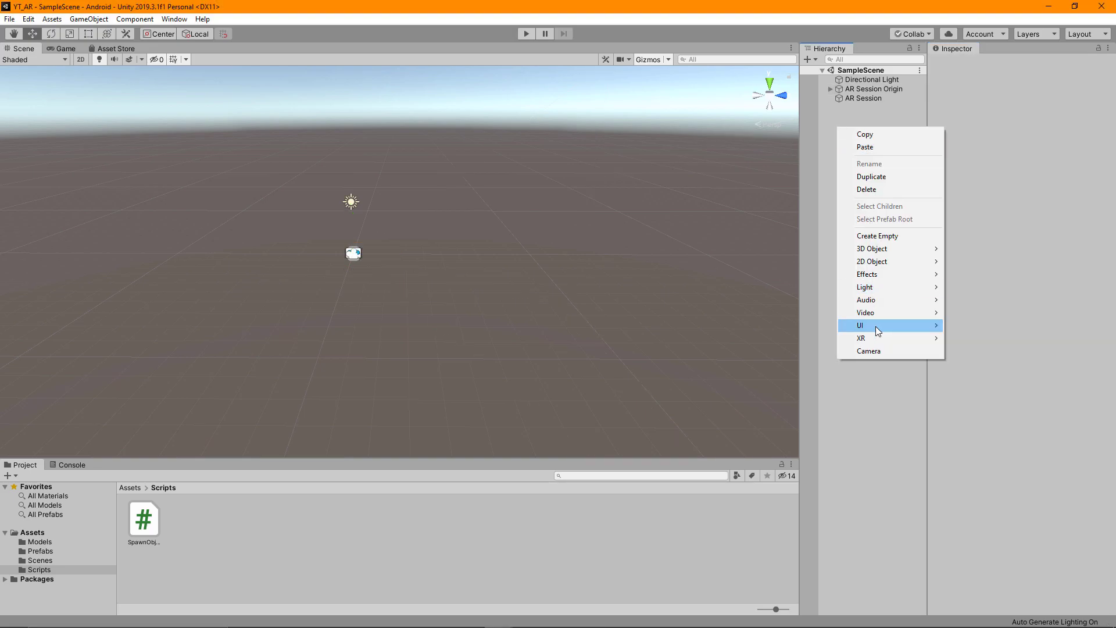
mouse_move(875, 326)
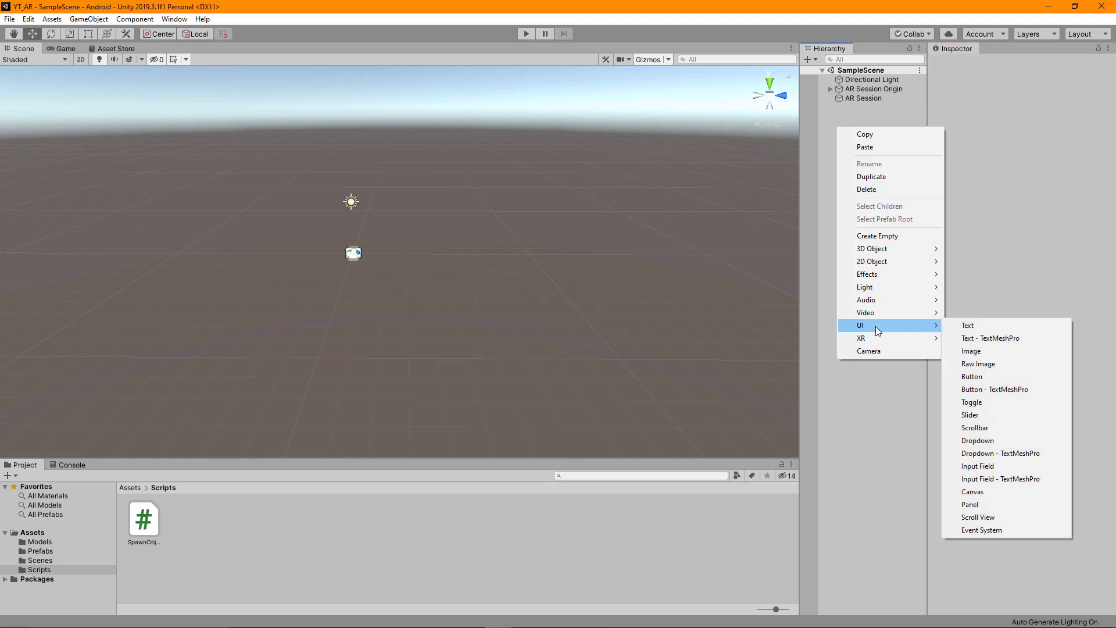
click(976, 491)
click(870, 116)
click(870, 108)
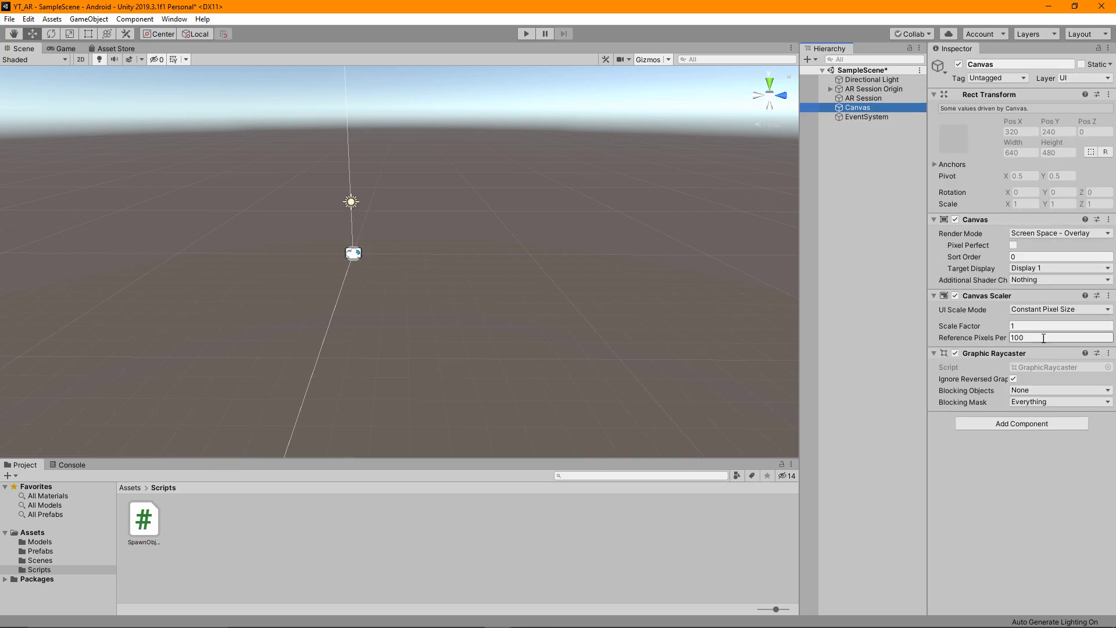
right_drag(529, 177, 598, 286)
key(f)
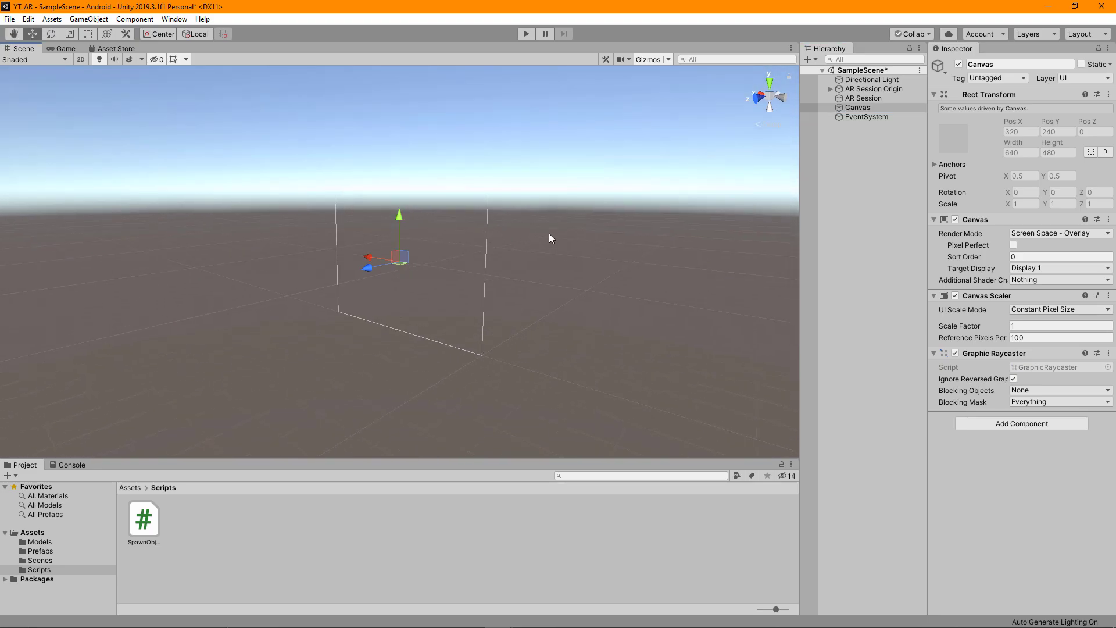
Step: Add a UI Button under Canvas and rename it ButtonPrefab1
right_click(871, 107)
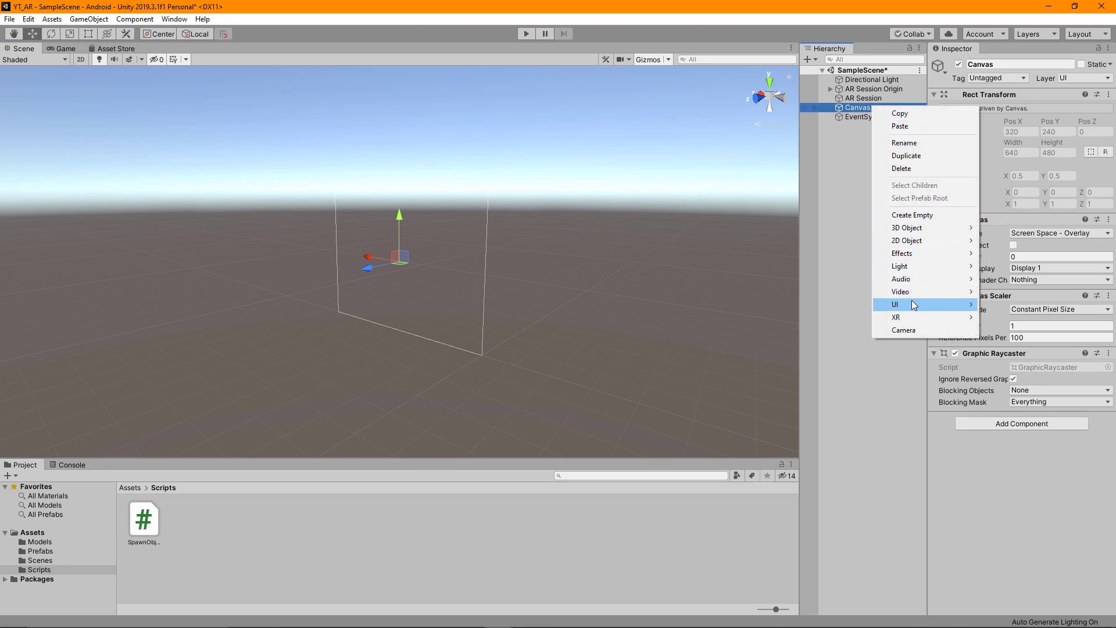
mouse_move(914, 304)
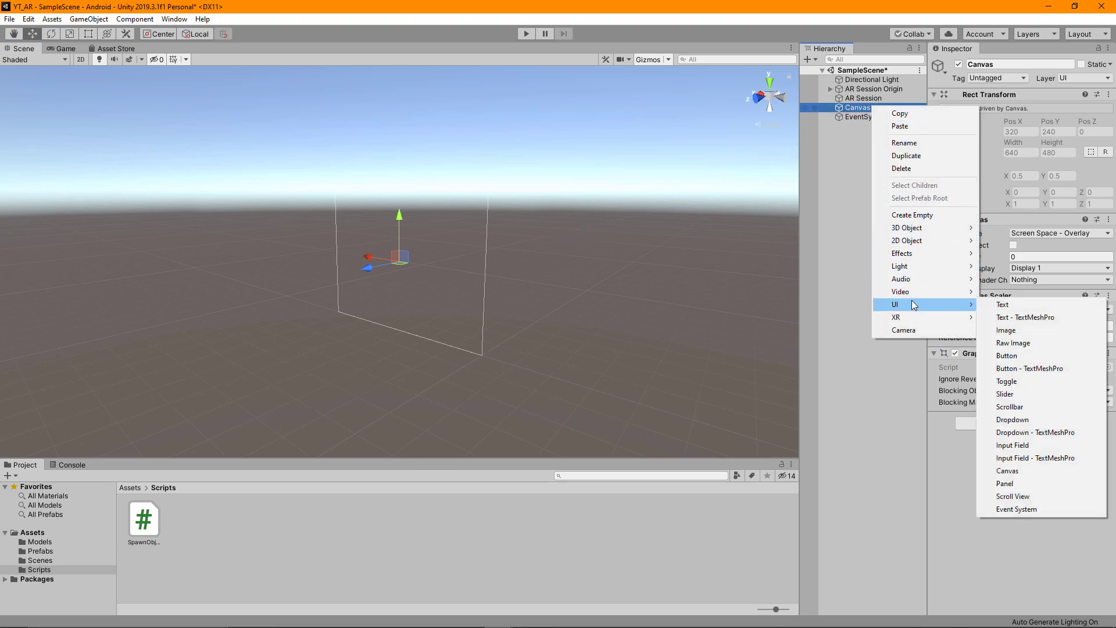
click(1012, 355)
scroll(360, 207, down, 3)
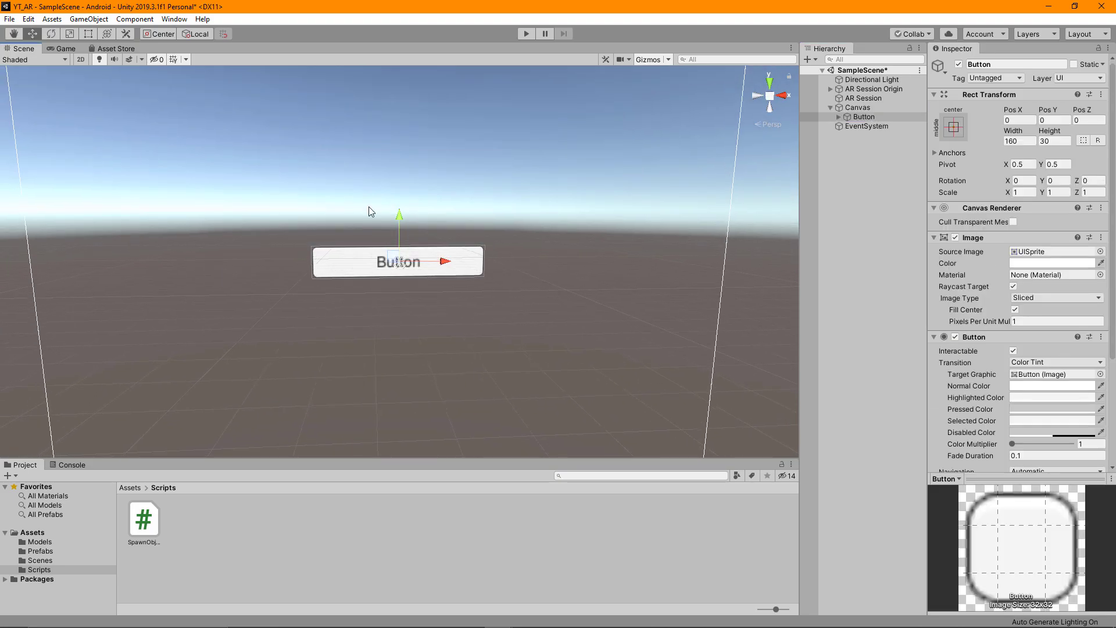
click(864, 117)
click(865, 117)
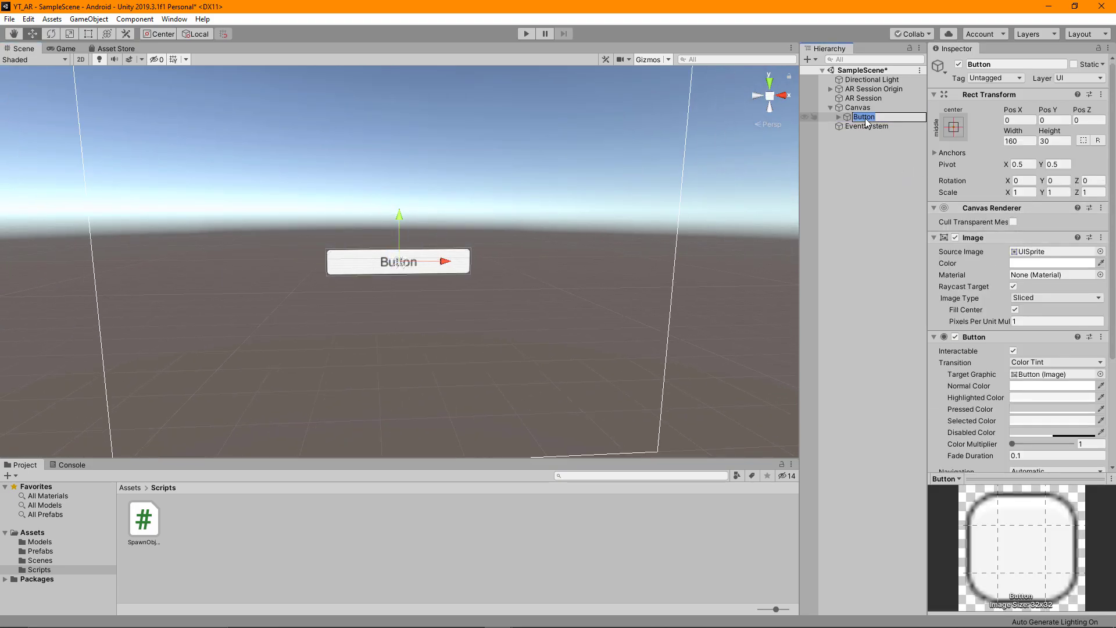
text(Prefab)
key(Return)
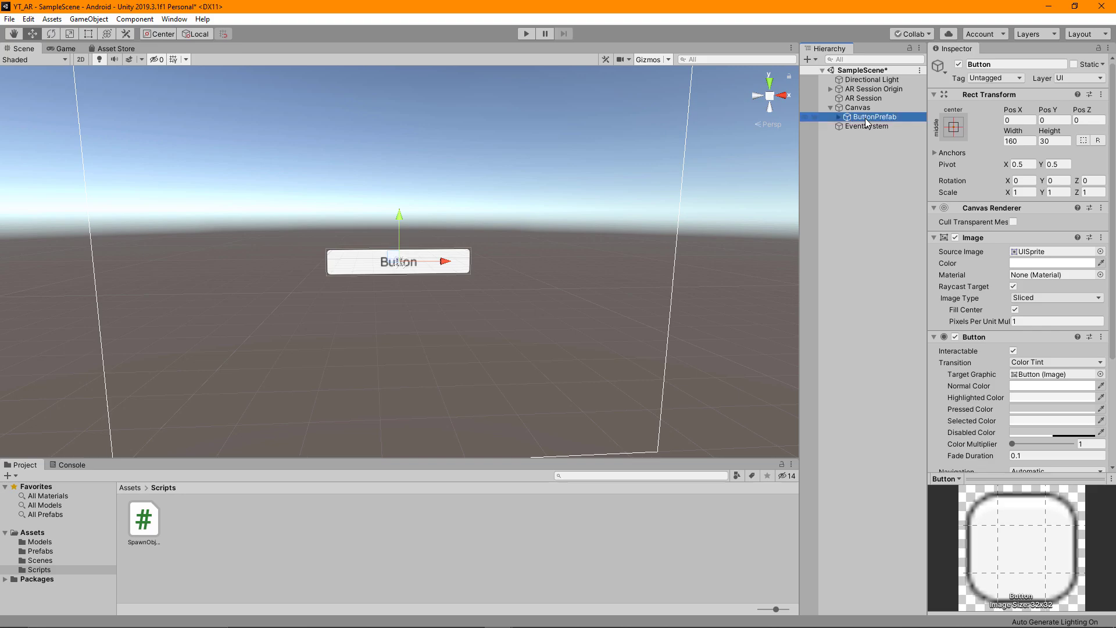
Step: Change the button's Text child label to 'Prefab 1'
key(Right)
key(Down)
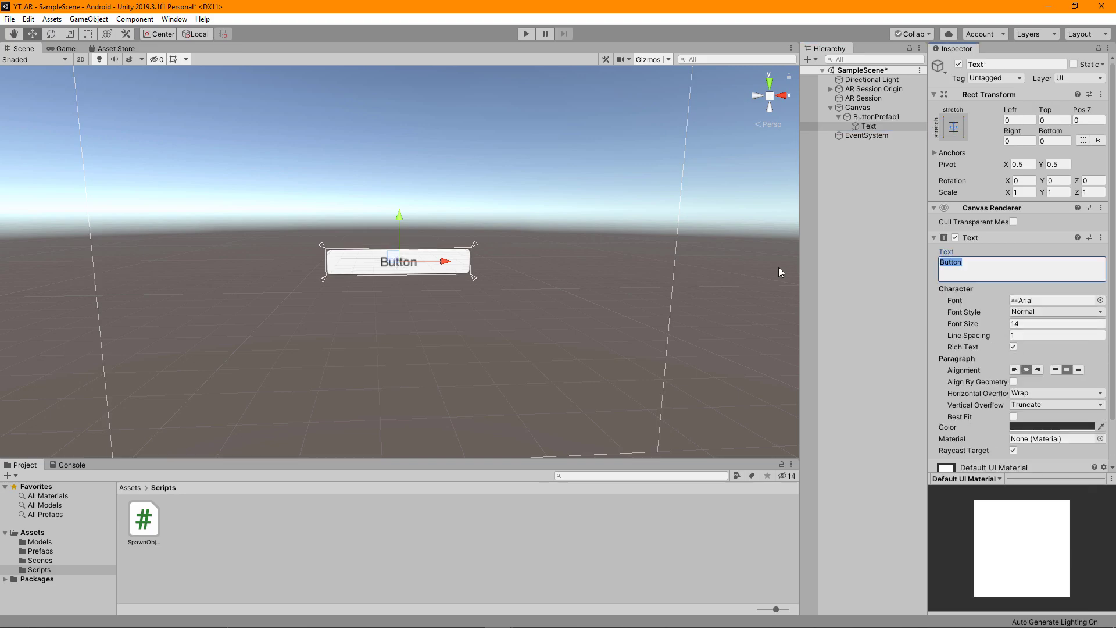
text(Prefab 1)
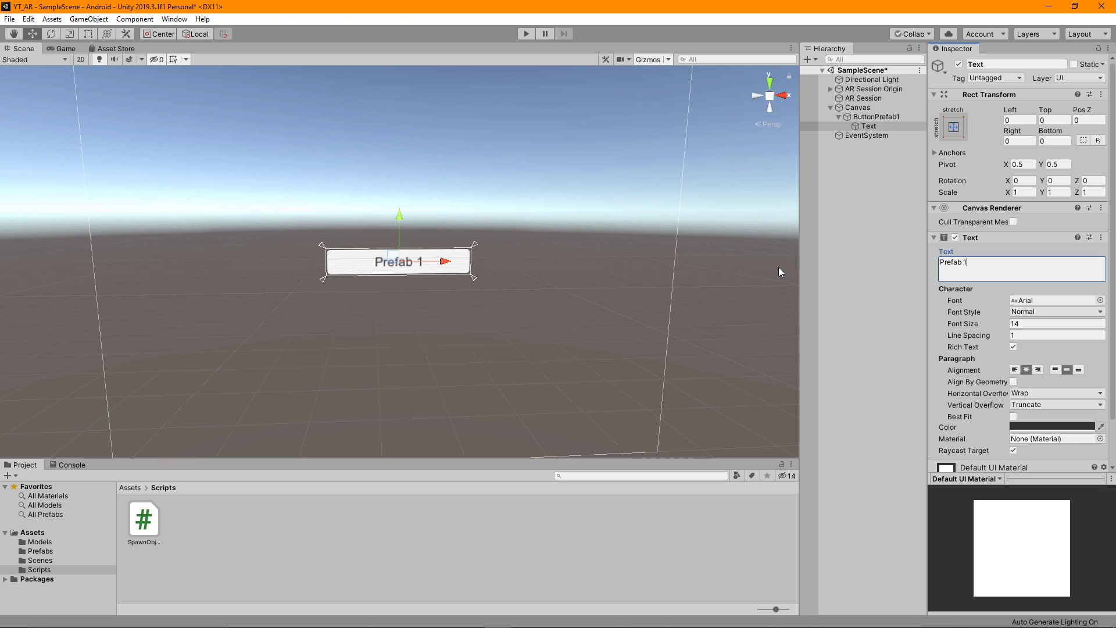
key(Up)
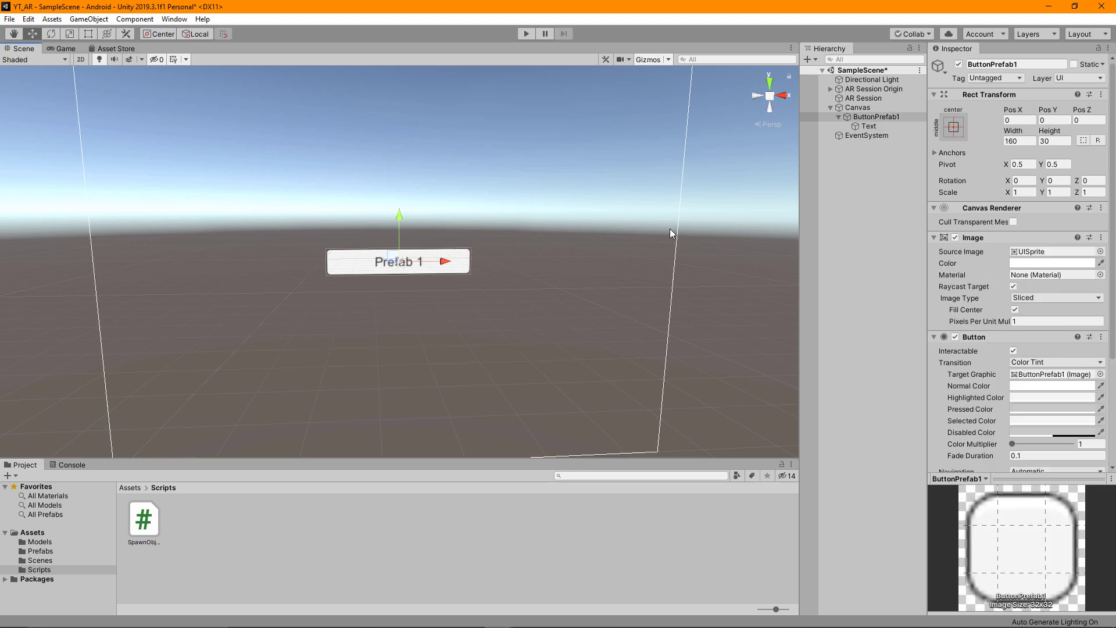
Step: Resize ButtonPrefab1 to width 300 and height 90
click(1021, 141)
text(300)
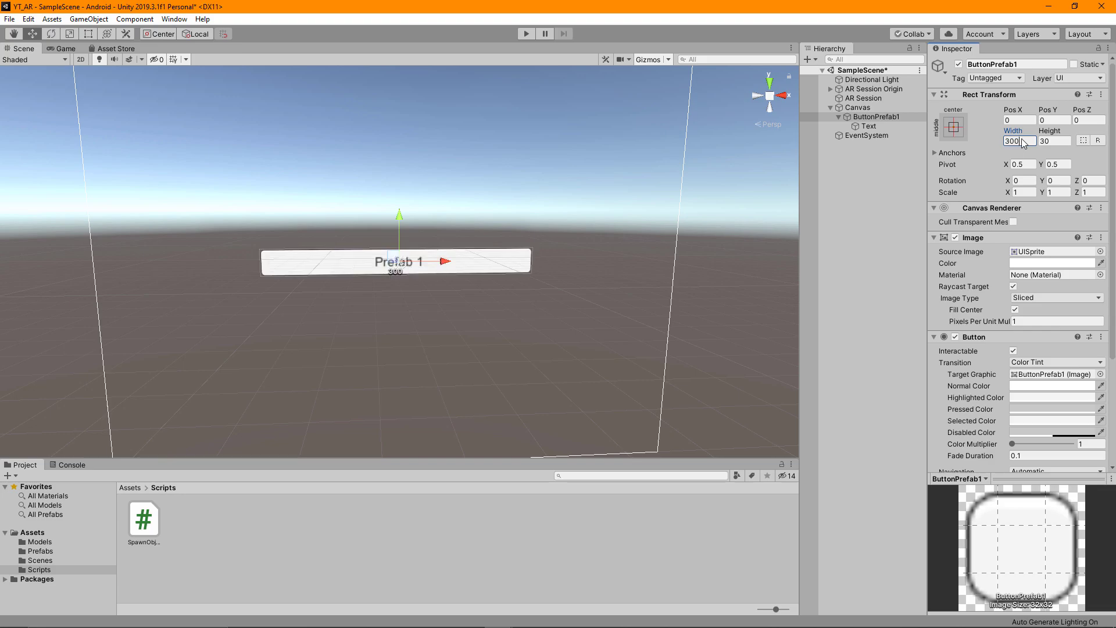
click(1044, 145)
text(90)
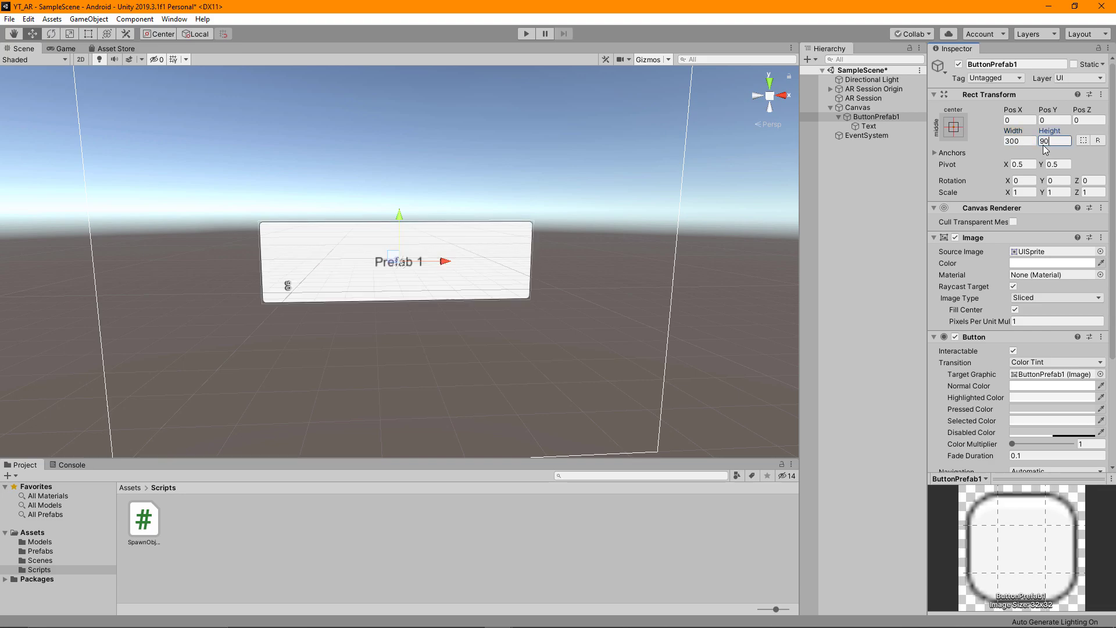
Step: Set the button label's font size to 50
click(868, 126)
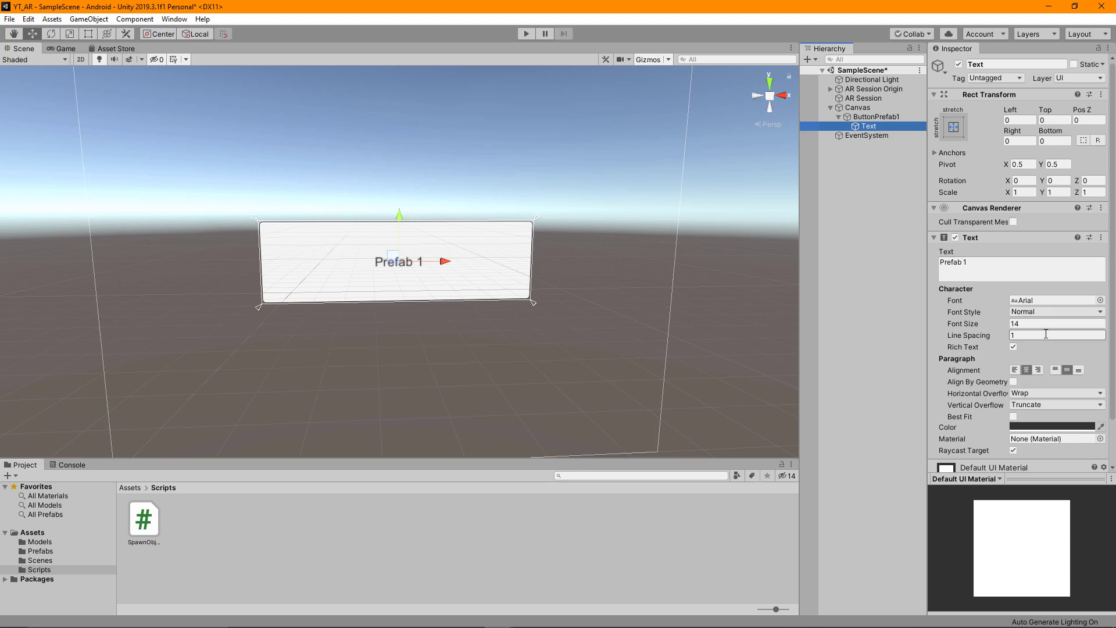
click(1031, 324)
key(BackSpace)
key(BackSpace)
text(50)
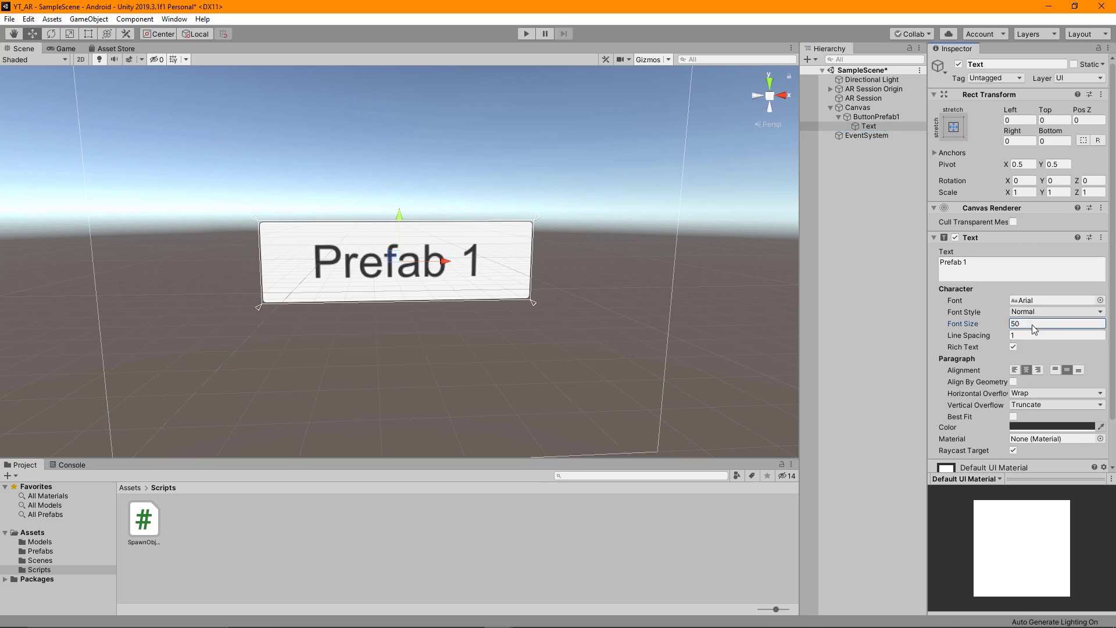
Step: Set ButtonPrefab1's pivot to X 0, Y 1
click(875, 117)
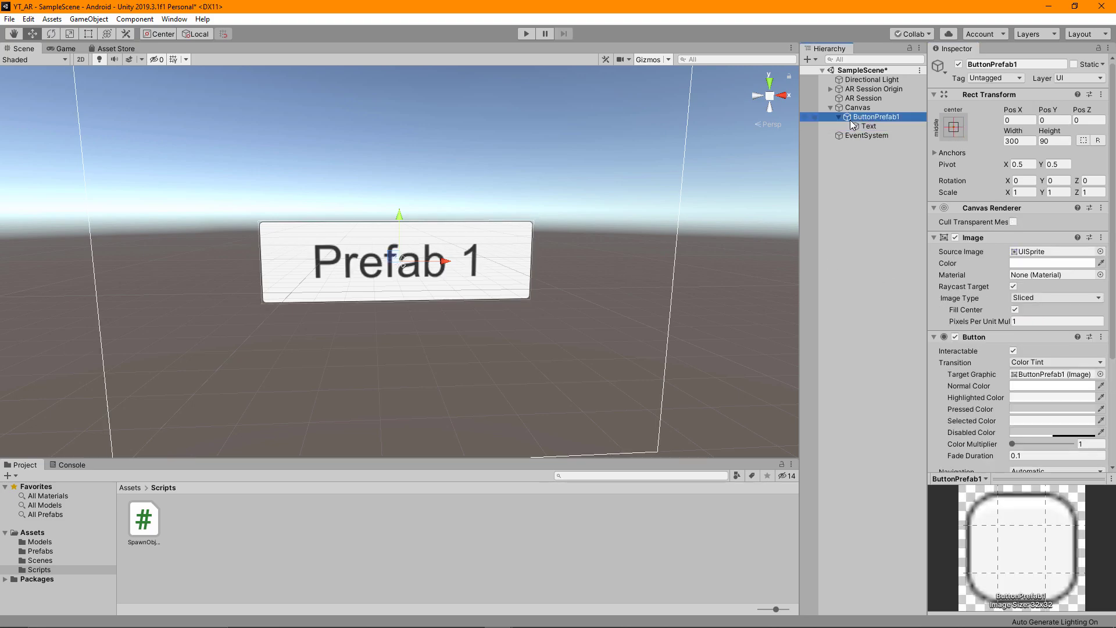
click(1030, 164)
text(0)
key(Tab)
text(1)
key(Return)
Step: Anchor ButtonPrefab1 to the top-left with Pos X 0 and Pos Y 0
click(955, 128)
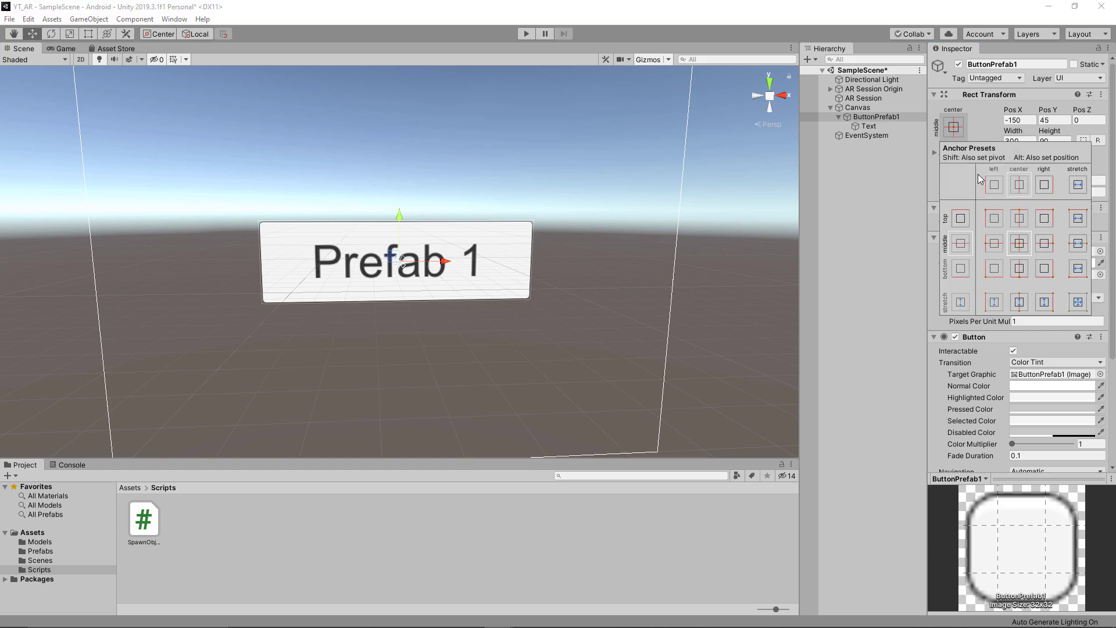
click(994, 219)
click(978, 105)
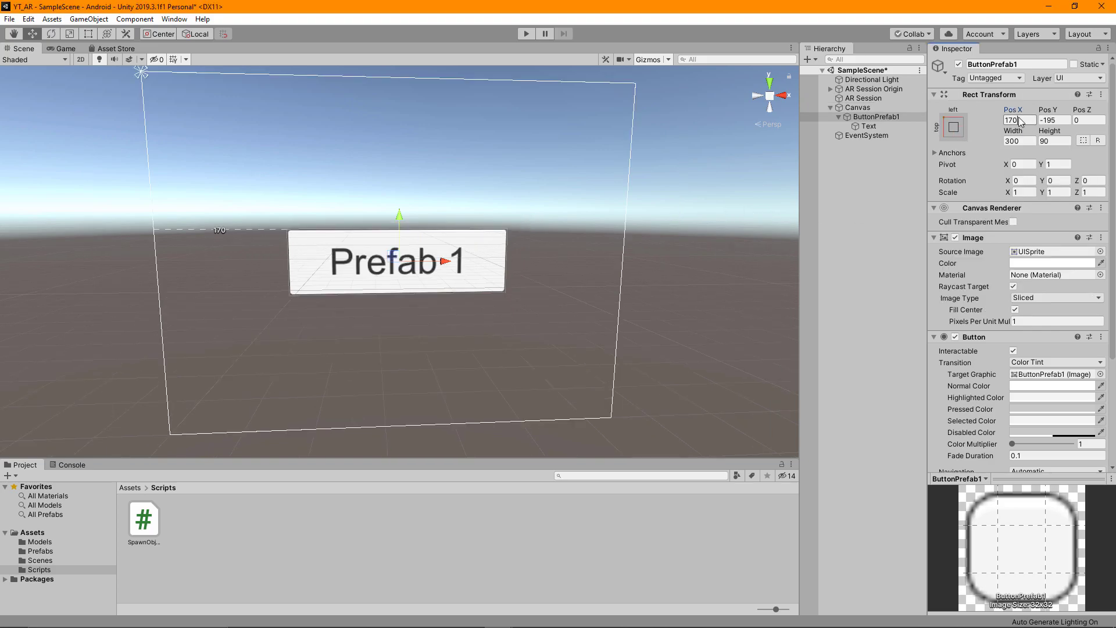
click(1018, 120)
text(0)
key(Tab)
text(0)
key(Return)
key(f)
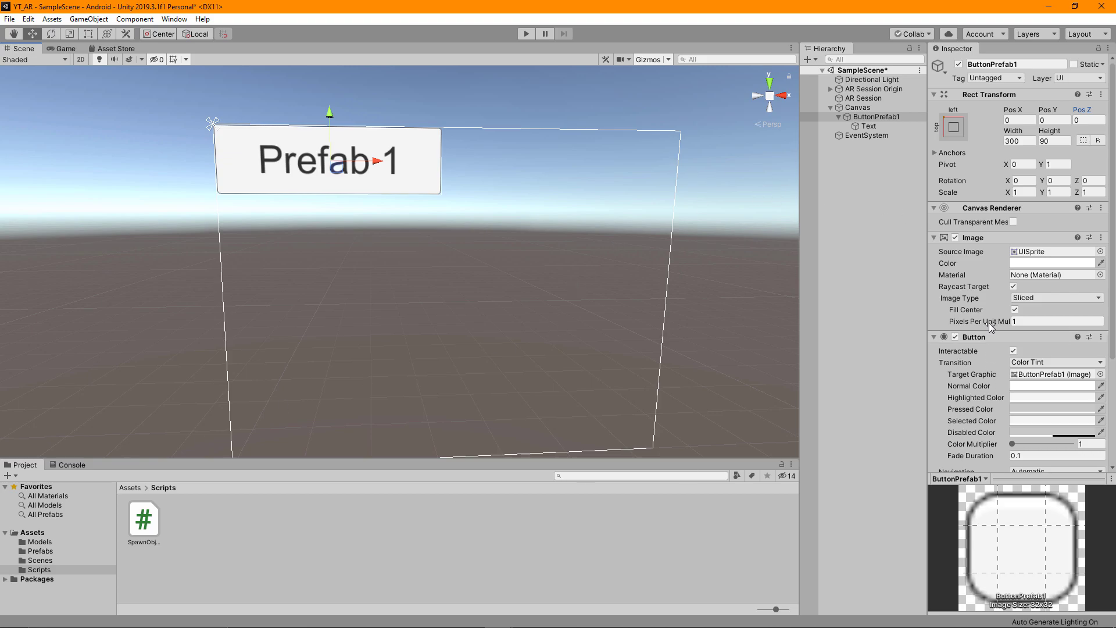
Step: Add an On Click entry targeting AR Session Origin calling SpawnObjectOnPlane.SetPrefabType
scroll(989, 326, down, 3)
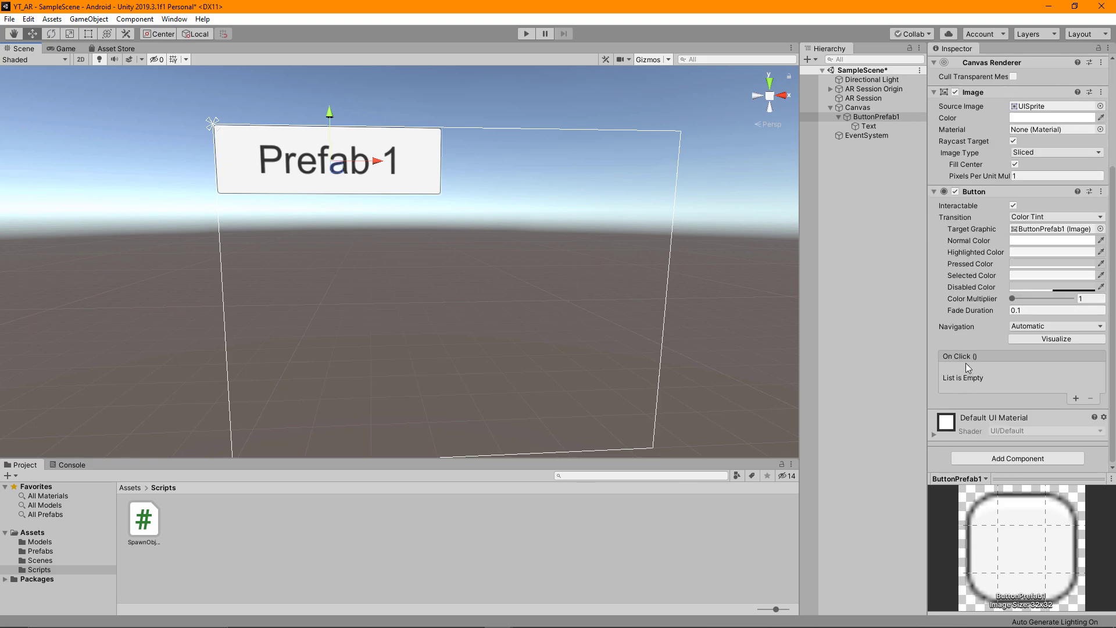
click(1077, 398)
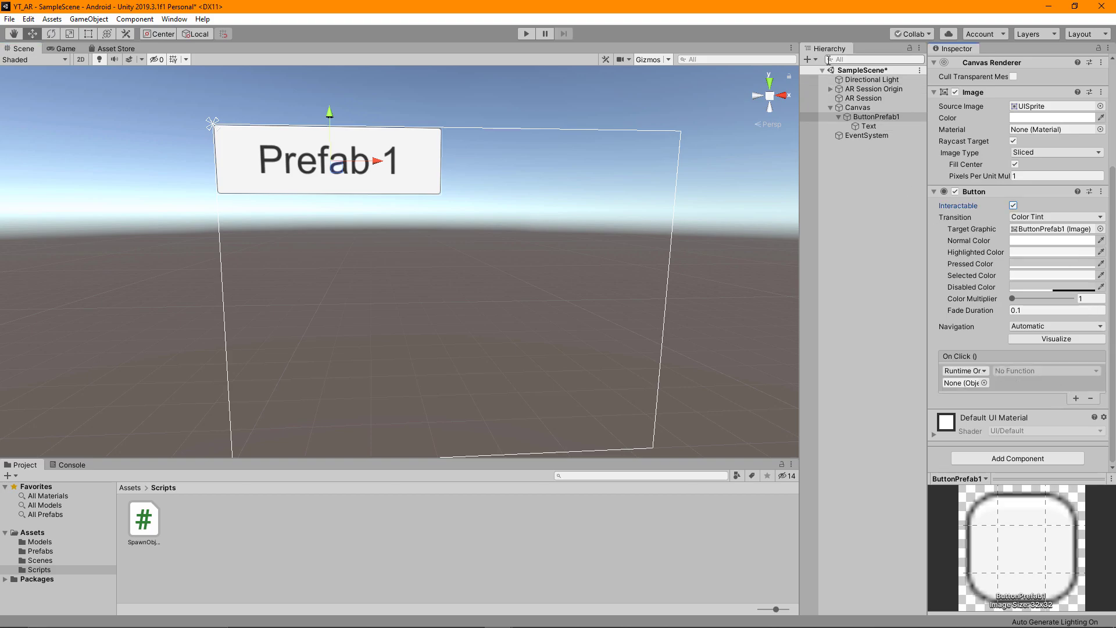
drag(864, 90, 963, 382)
click(1007, 372)
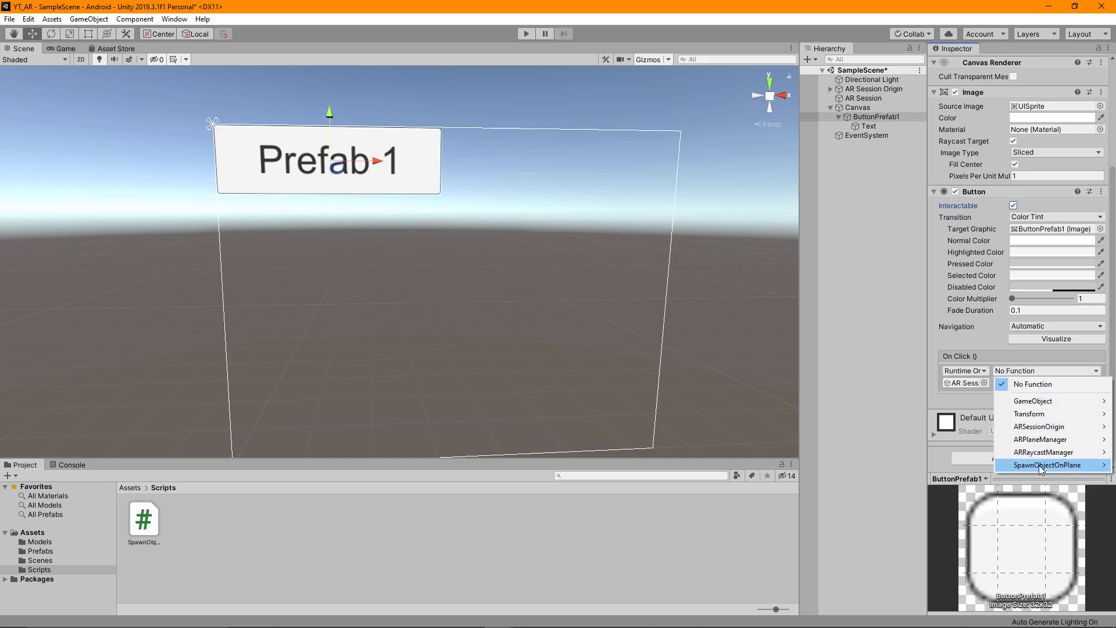
mouse_move(1041, 470)
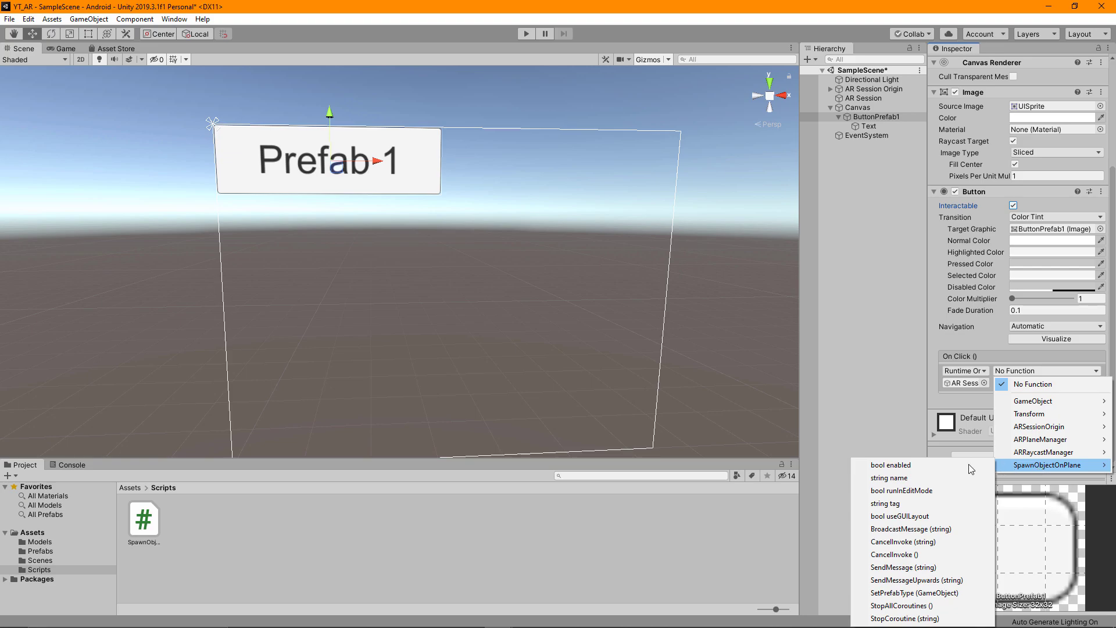
click(926, 593)
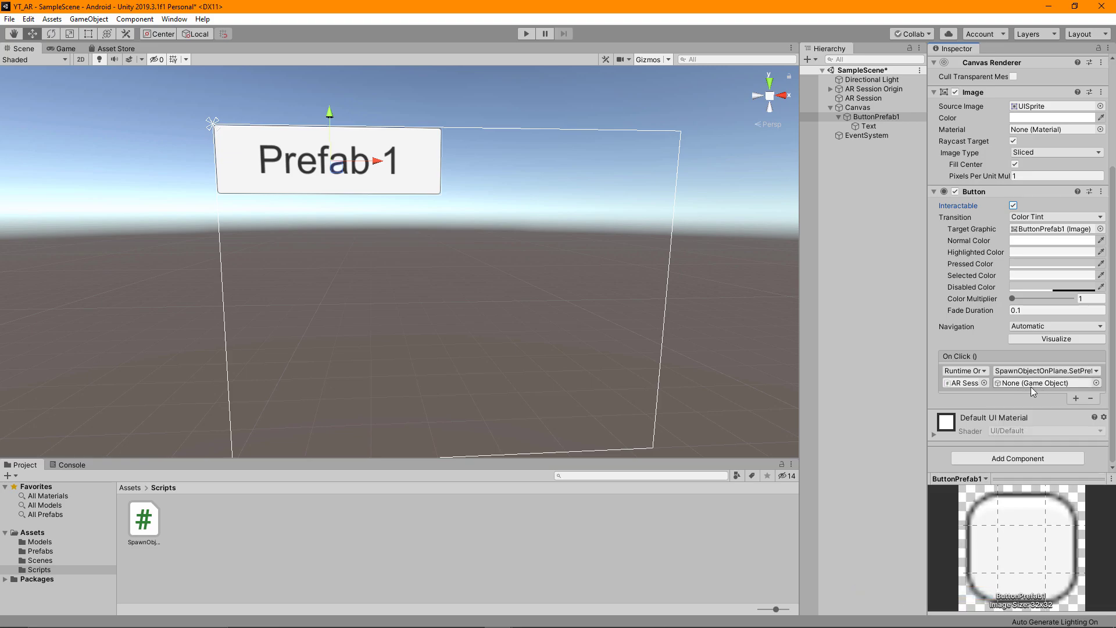
Step: Assign the InterstellarRunner prefab from the Prefabs folder as the SetPrefabType argument
click(60, 551)
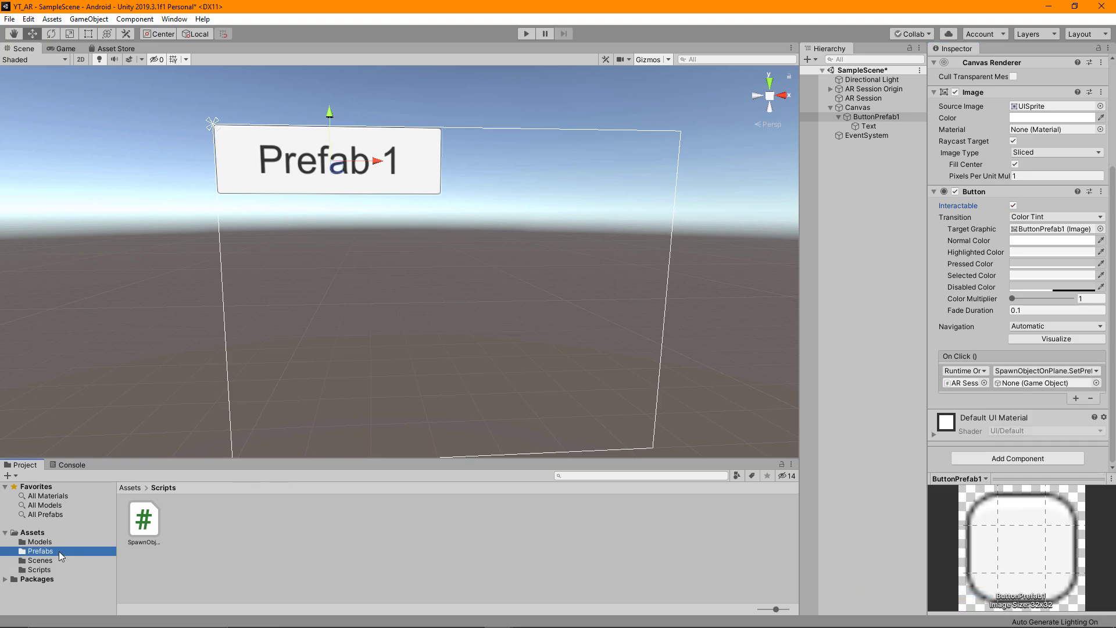
drag(189, 518, 1024, 386)
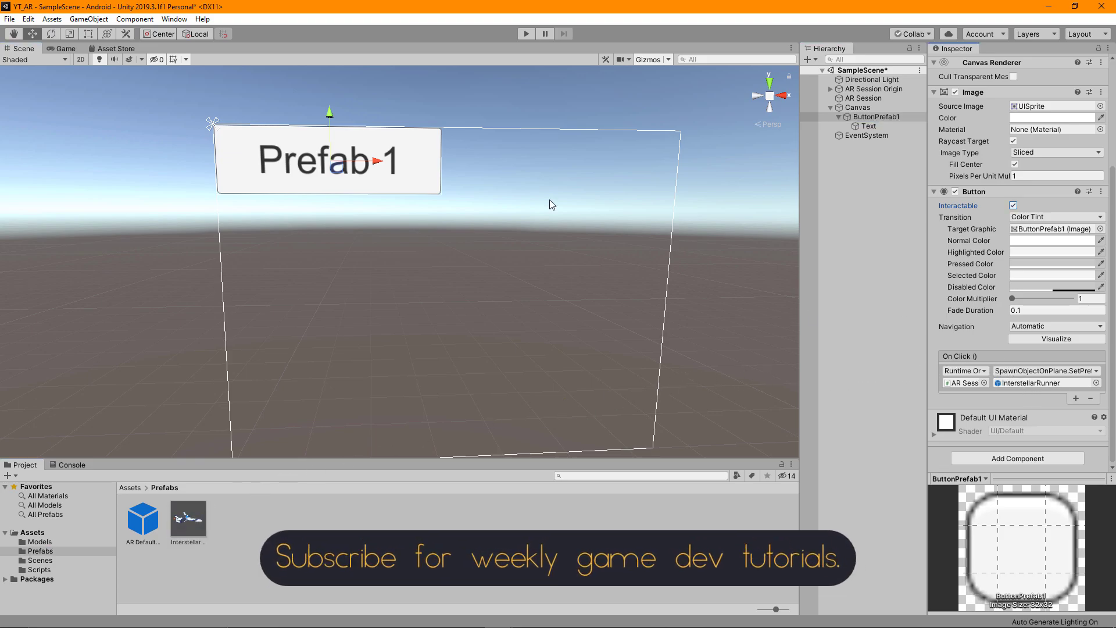
click(200, 522)
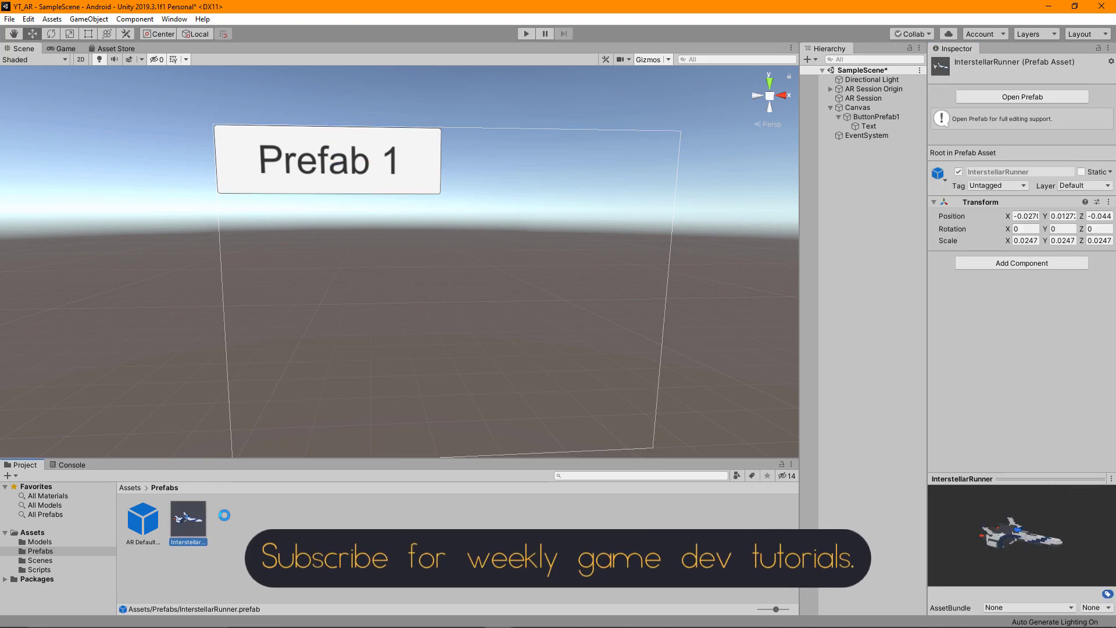
Step: Duplicate the InterstellarRunner prefab and place the copy in the scene
key(ctrl+d)
drag(196, 526, 394, 354)
key(f)
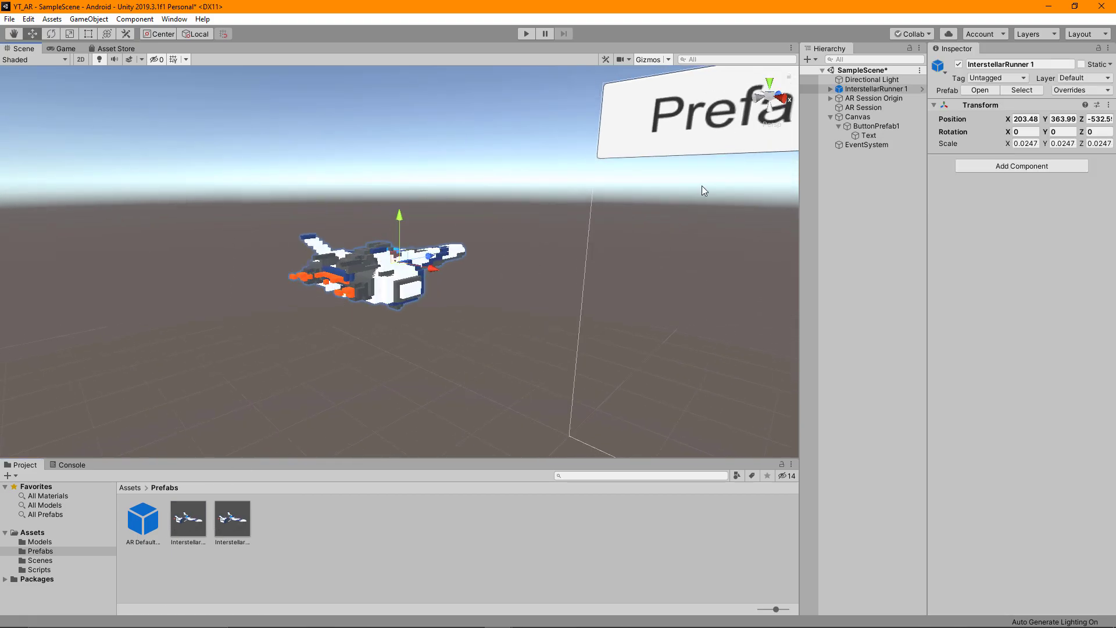
Step: Set the ship mesh's M_Interstellar albedo colour to black
click(831, 89)
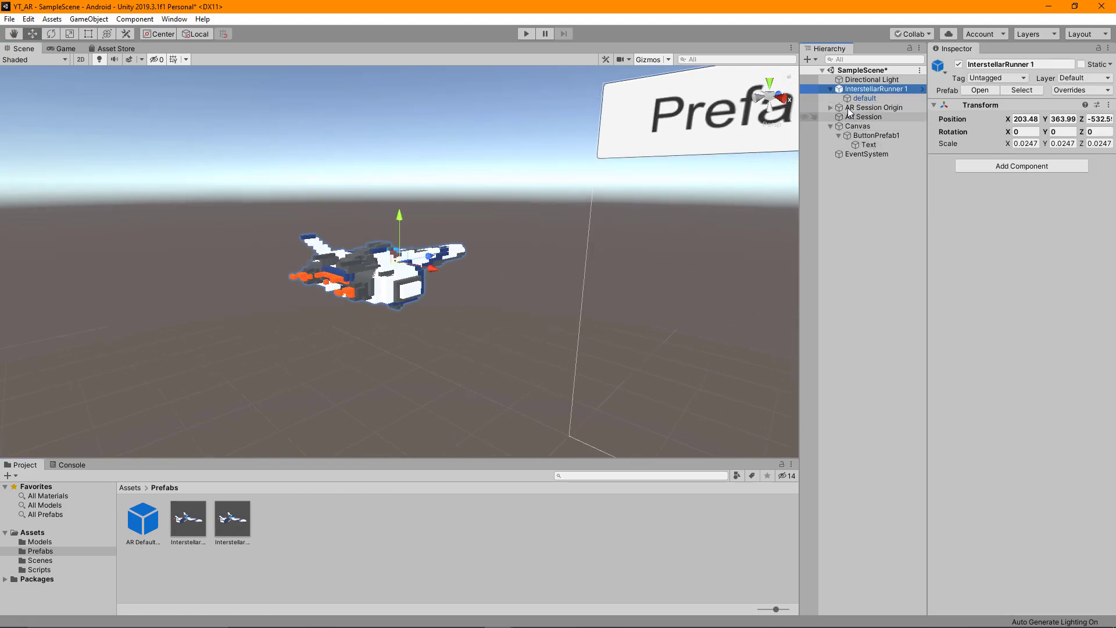
click(860, 98)
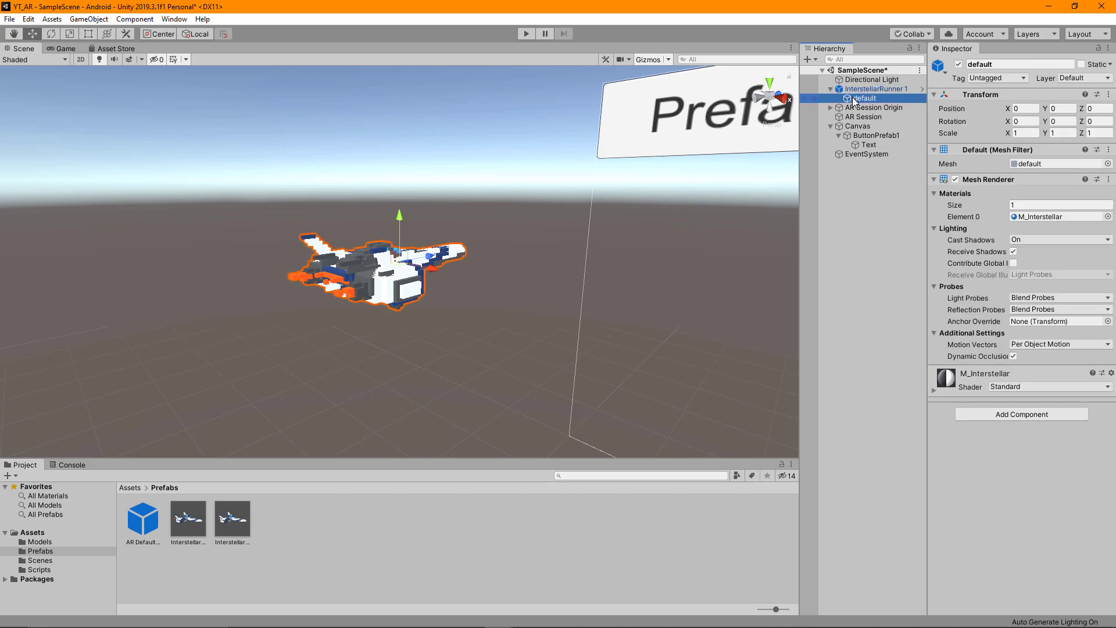
click(936, 392)
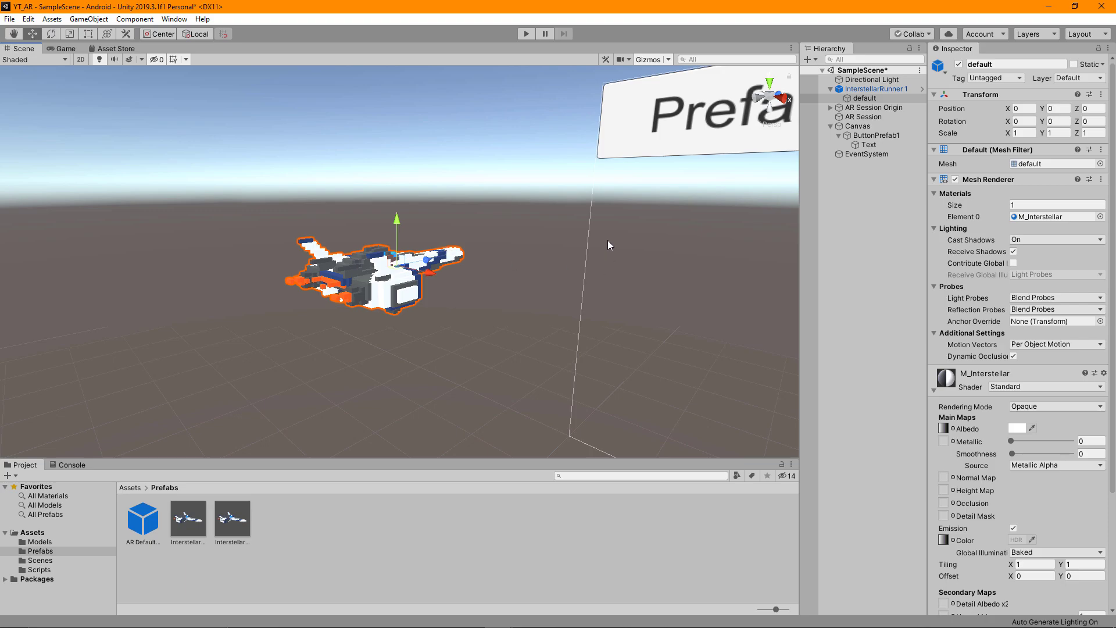
click(1017, 427)
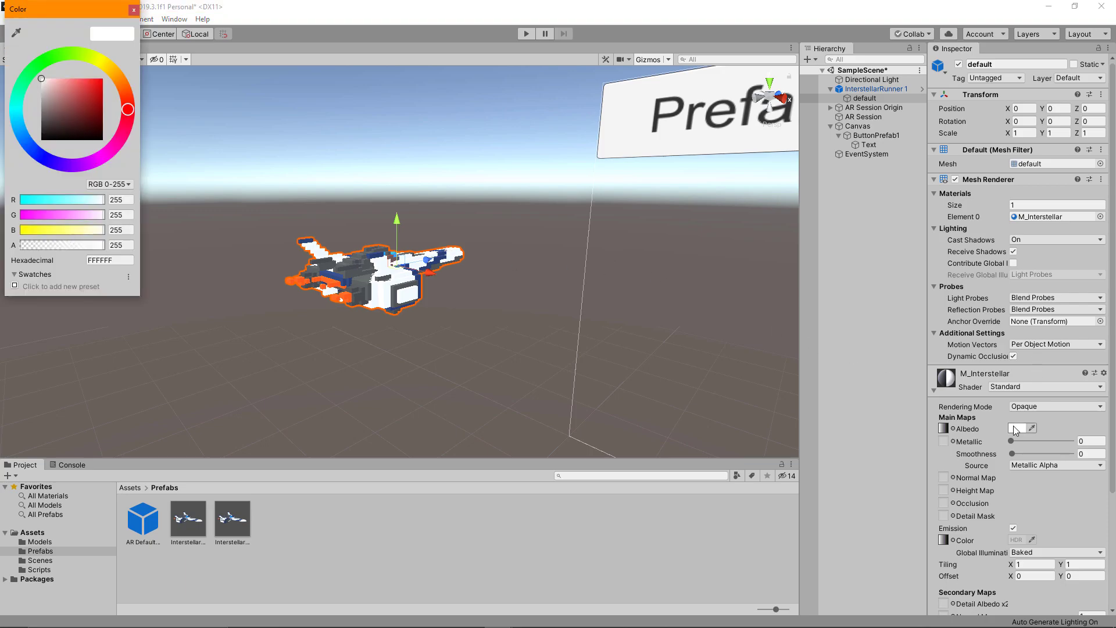
drag(87, 90, 14, 172)
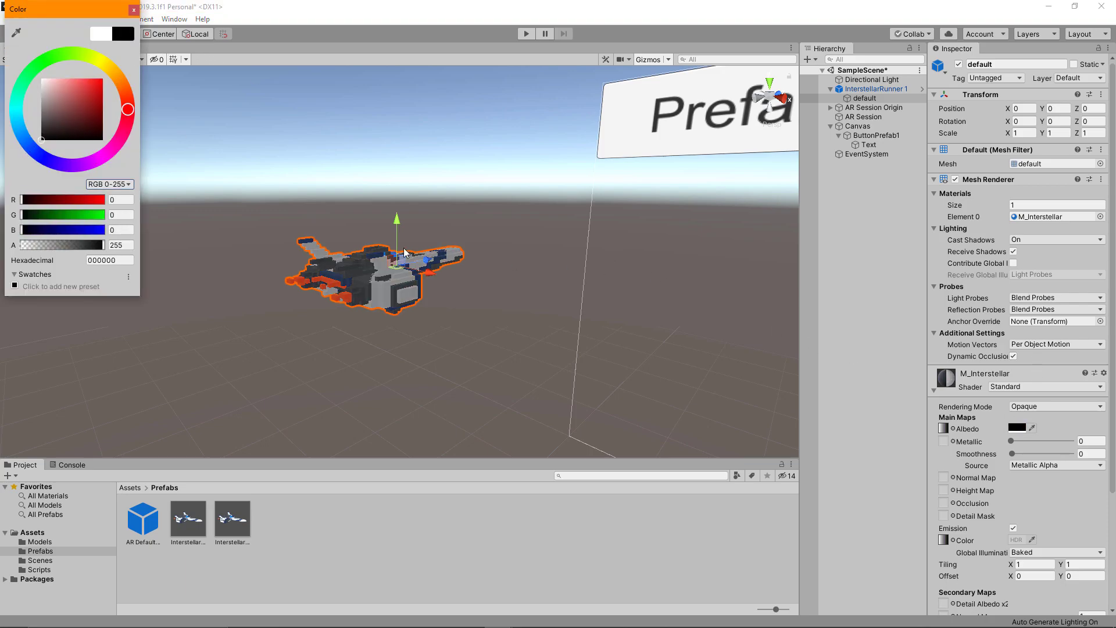
drag(1012, 441, 1086, 441)
click(943, 539)
key(Escape)
alt+drag(465, 215, 449, 252)
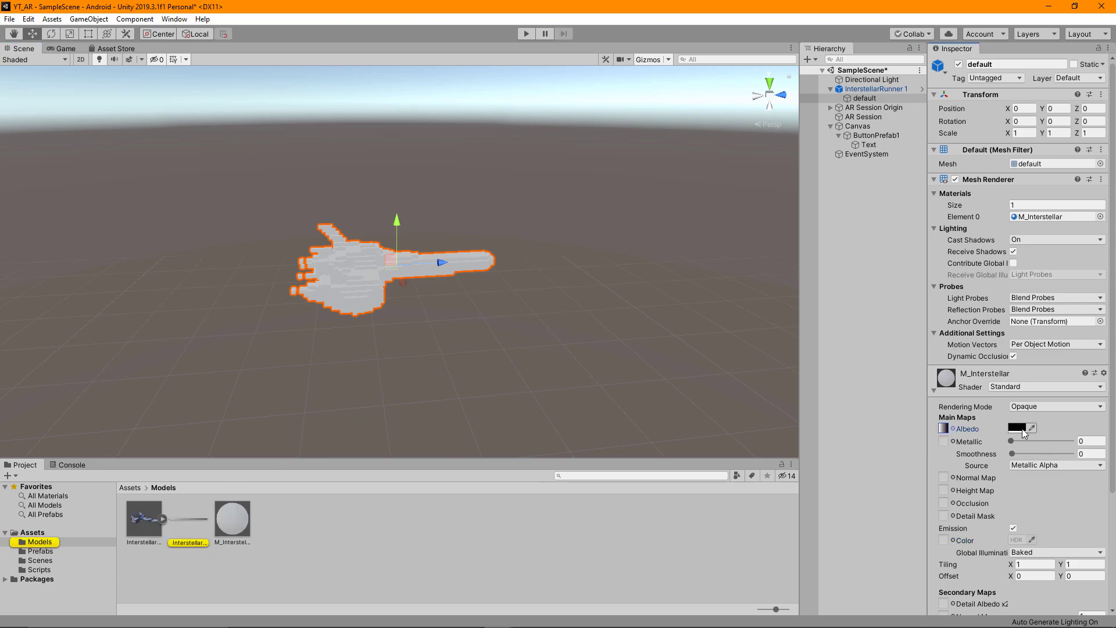
Step: Remove the albedo texture from the M_Interstellar material
click(1022, 431)
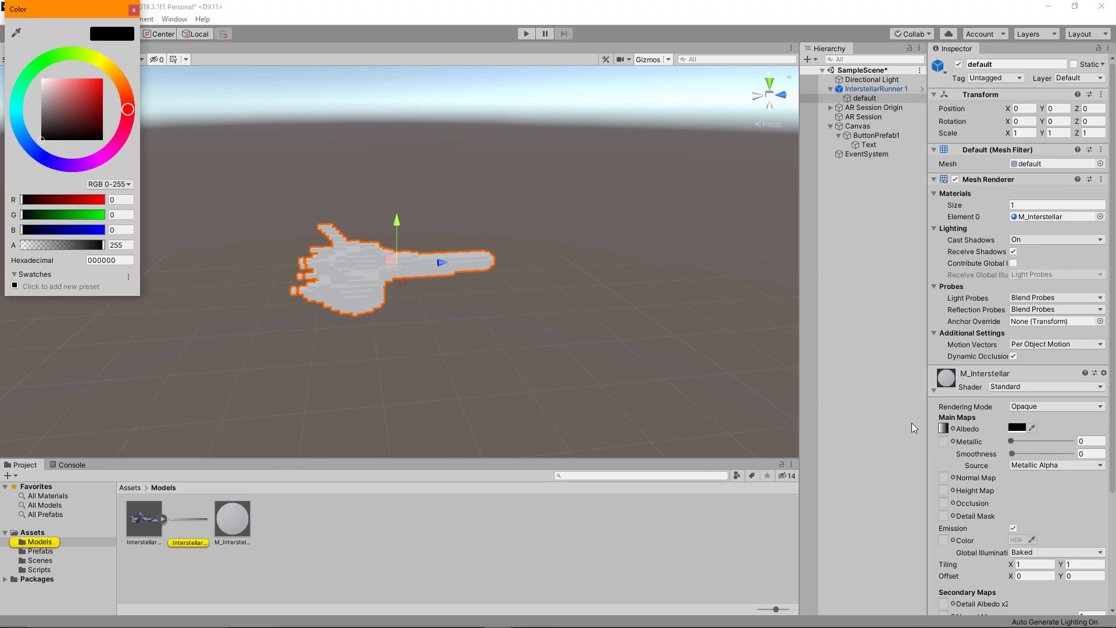
click(954, 428)
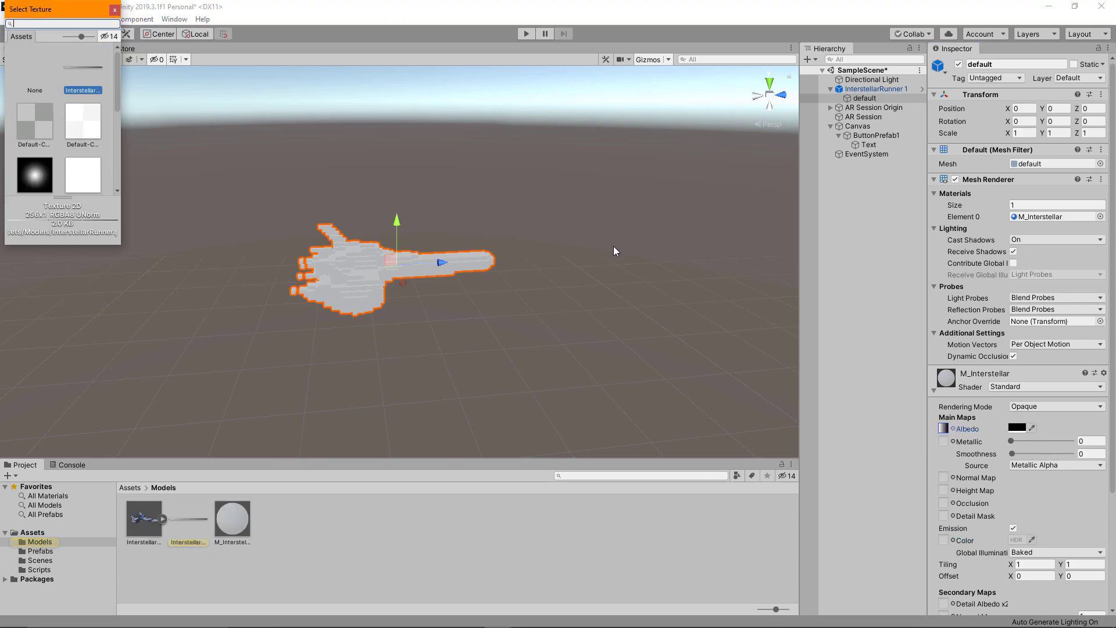
click(33, 71)
click(115, 11)
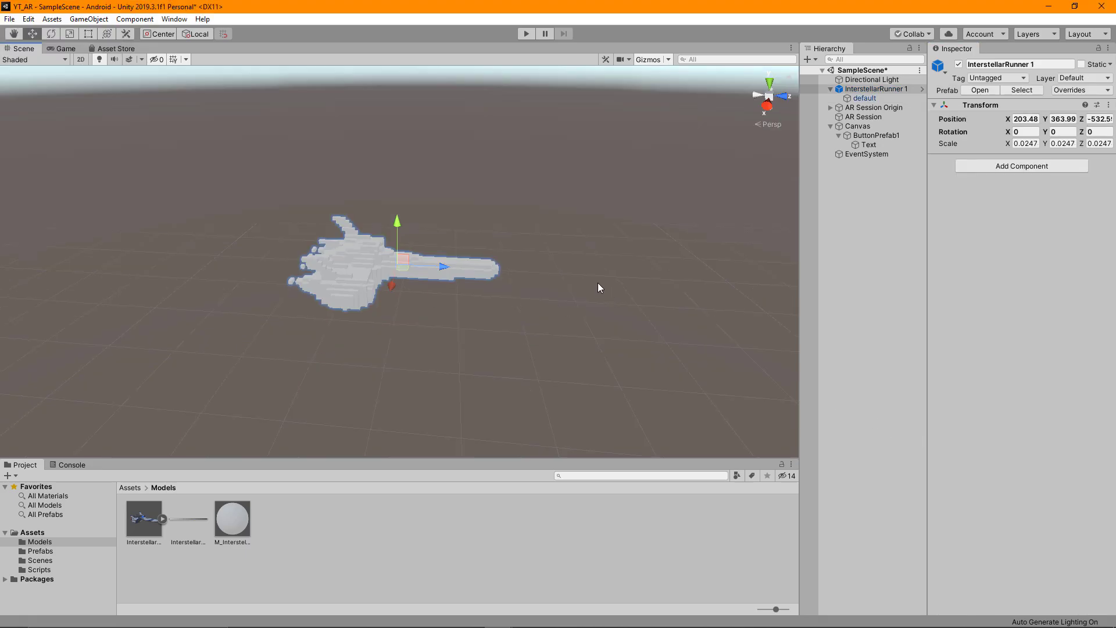
Step: Check the ship's prefab Overrides, then delete InterstellarRunner 1 from the scene
click(878, 97)
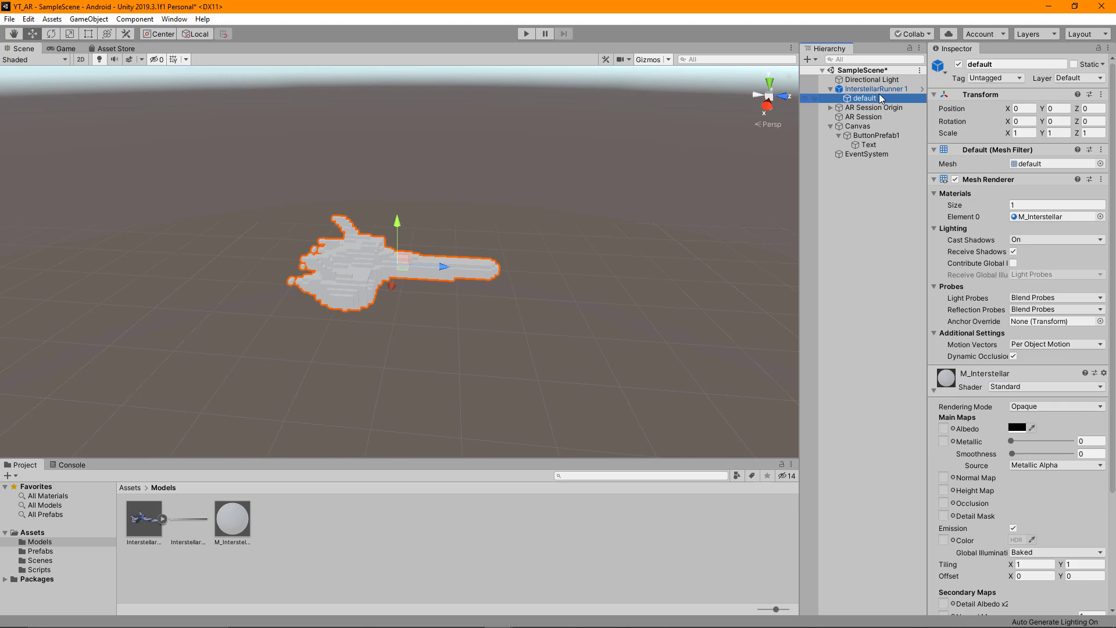
click(877, 89)
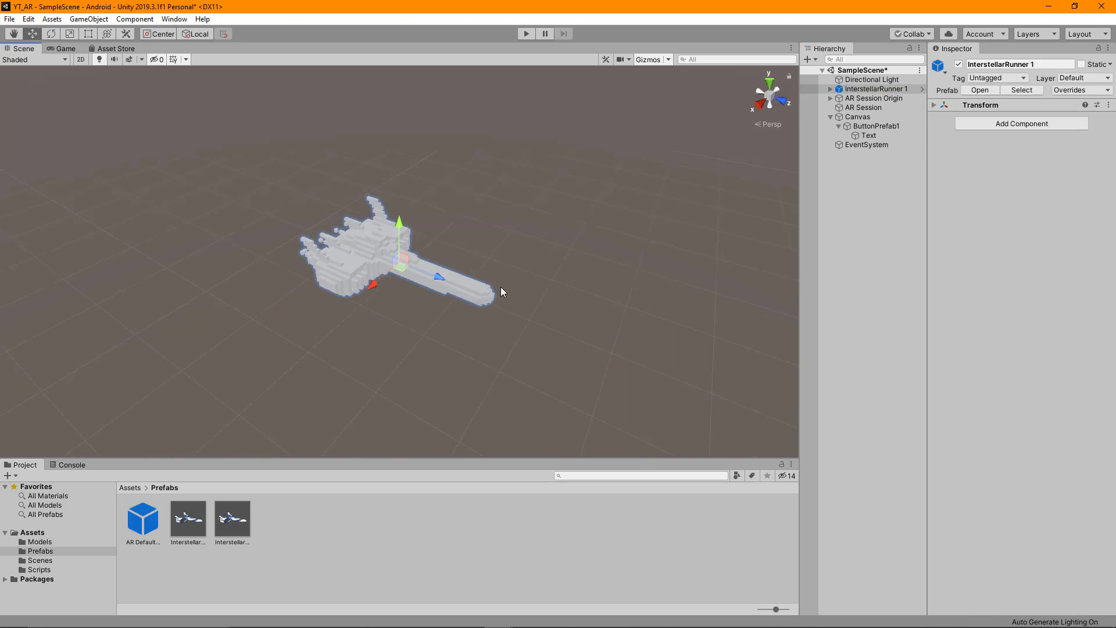
click(1081, 90)
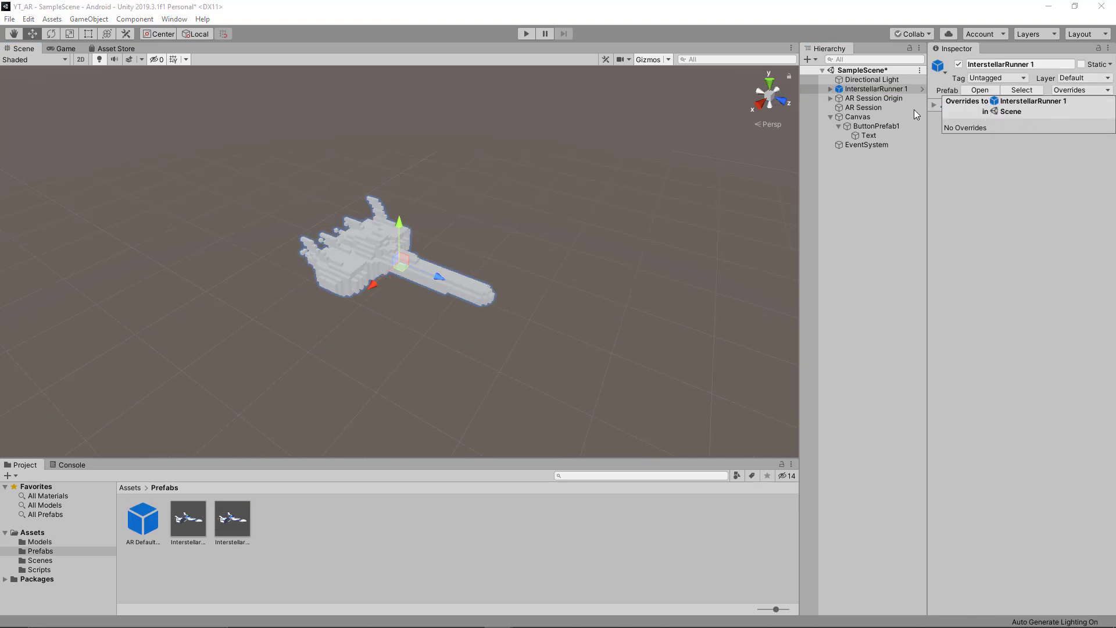
click(867, 88)
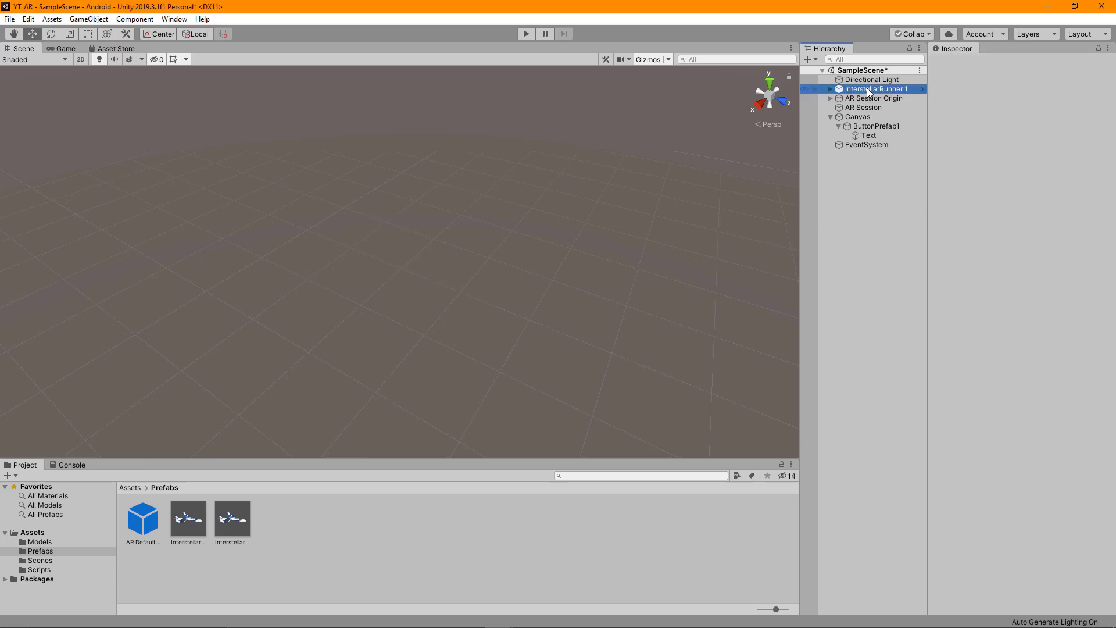
key(Delete)
Step: Rename the InterstellarRunner 1 asset to Prefab and InterstellarRunner to Prefab1
click(187, 519)
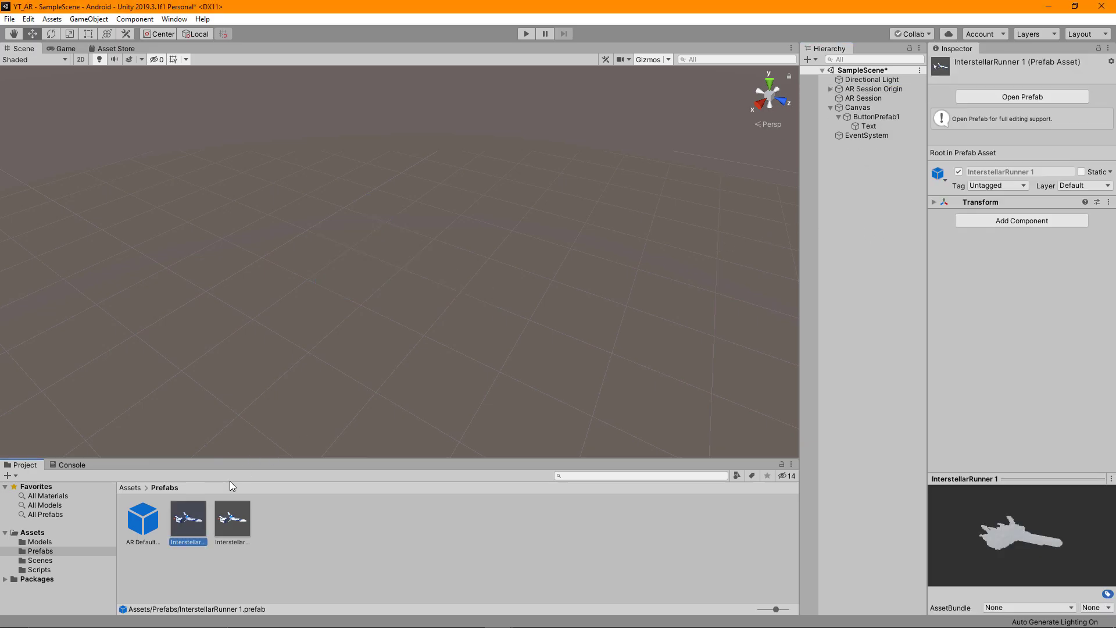
key(F2)
text(Prefab)
key(Return)
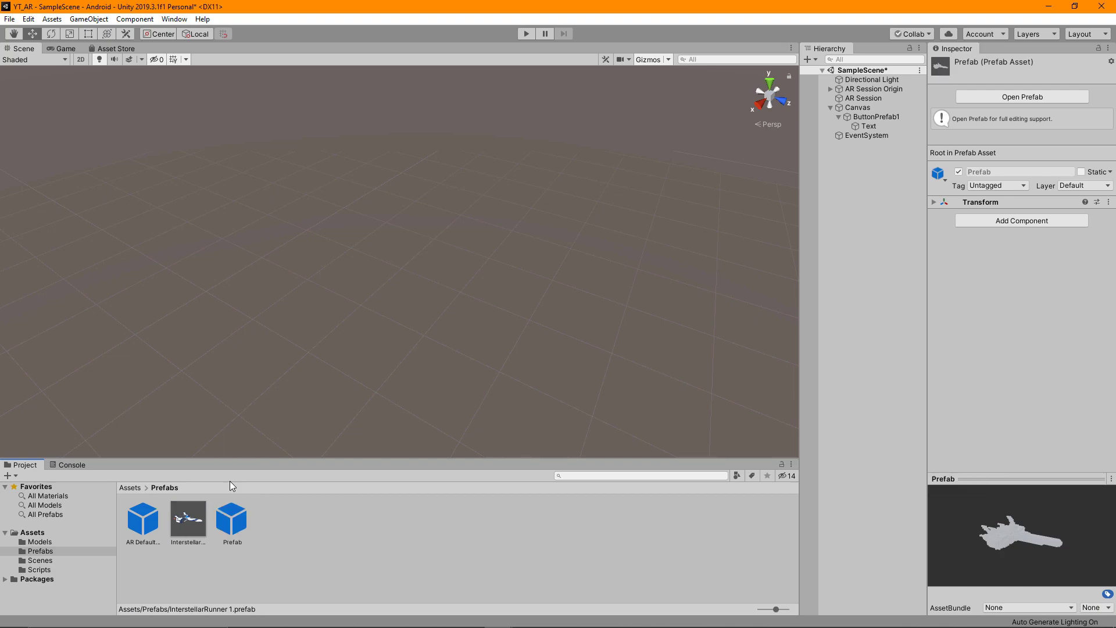
click(190, 539)
key(F2)
text(Pref)
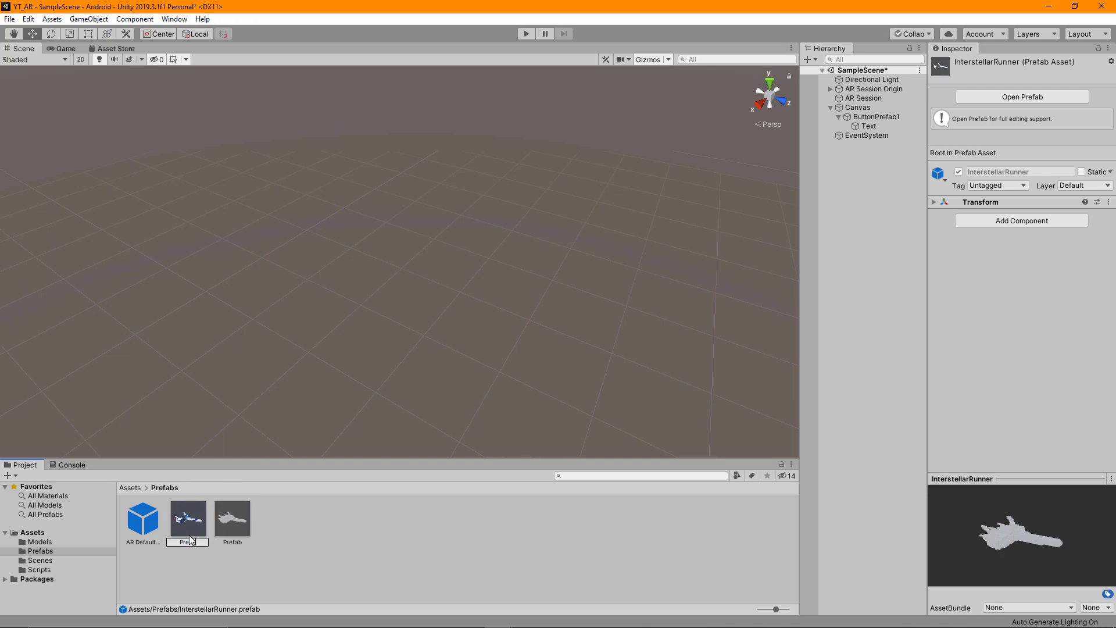
text(ab)
key(Return)
Step: Frame ButtonPrefab1 in the Scene view and duplicate it
click(842, 118)
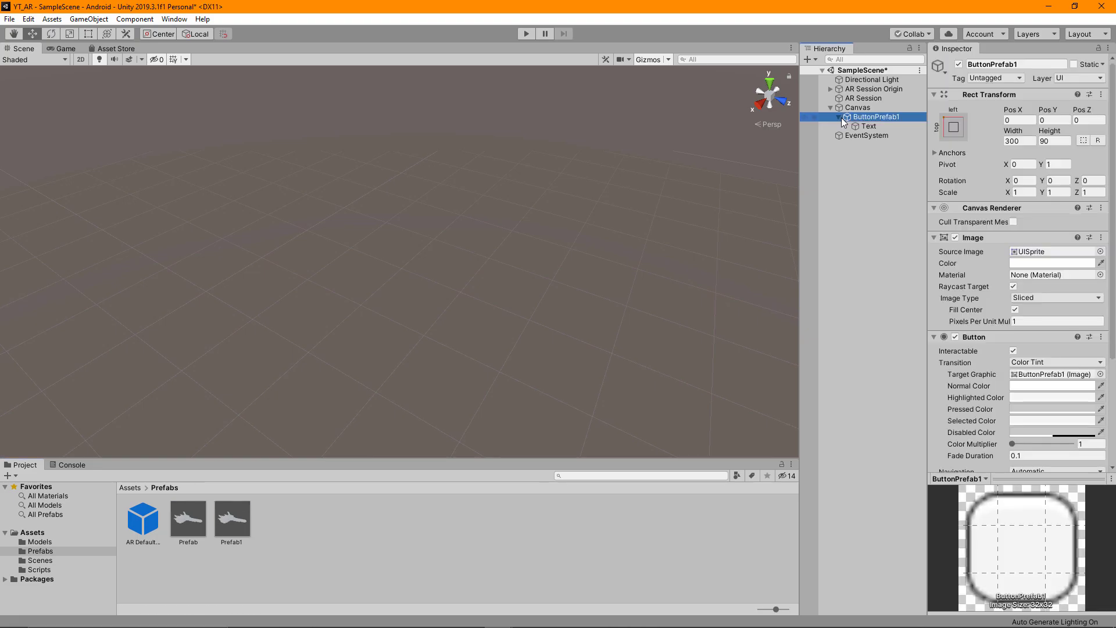
scroll(1018, 261, down, 5)
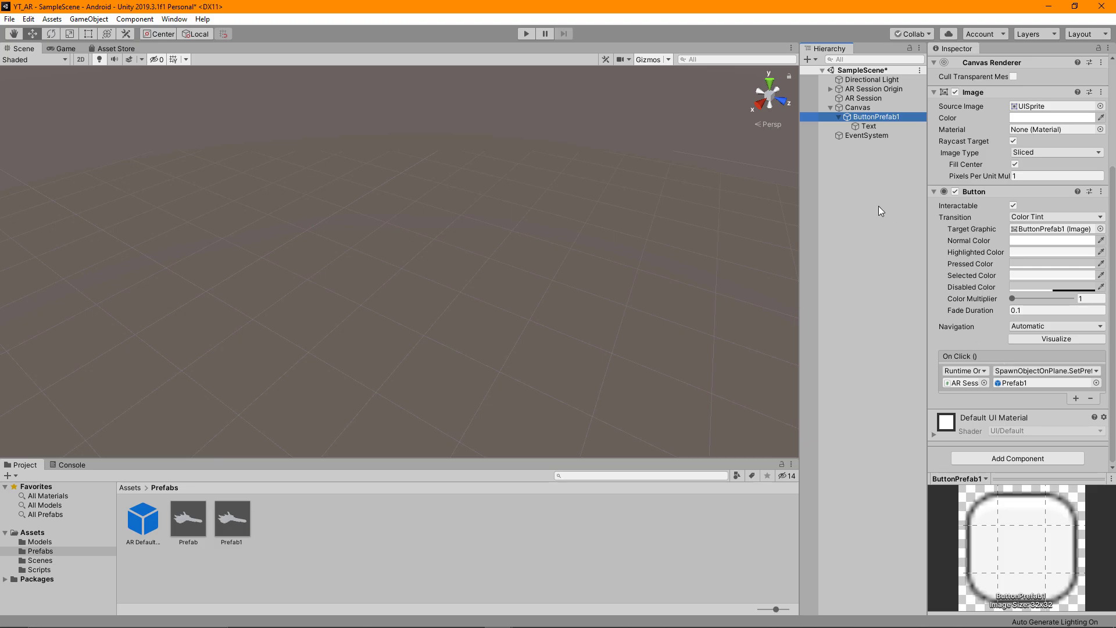
key(f)
alt+drag(664, 184, 821, 202)
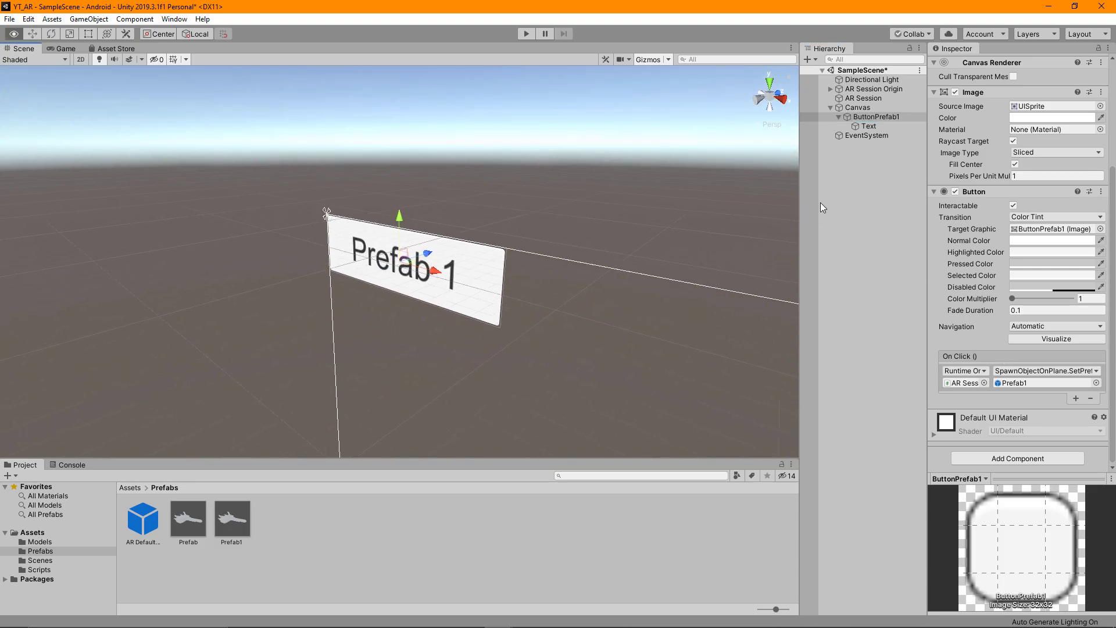
click(838, 117)
key(ctrl+d)
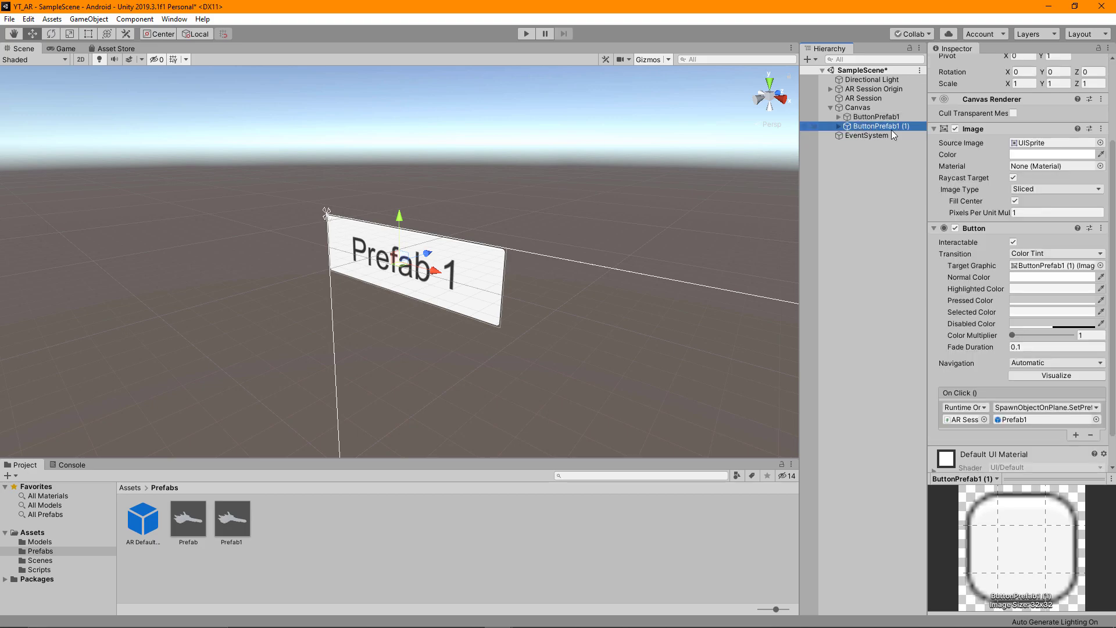
Step: Anchor the copied button top-right with pivot X 1 and Pos X 0
scroll(989, 174, up, 4)
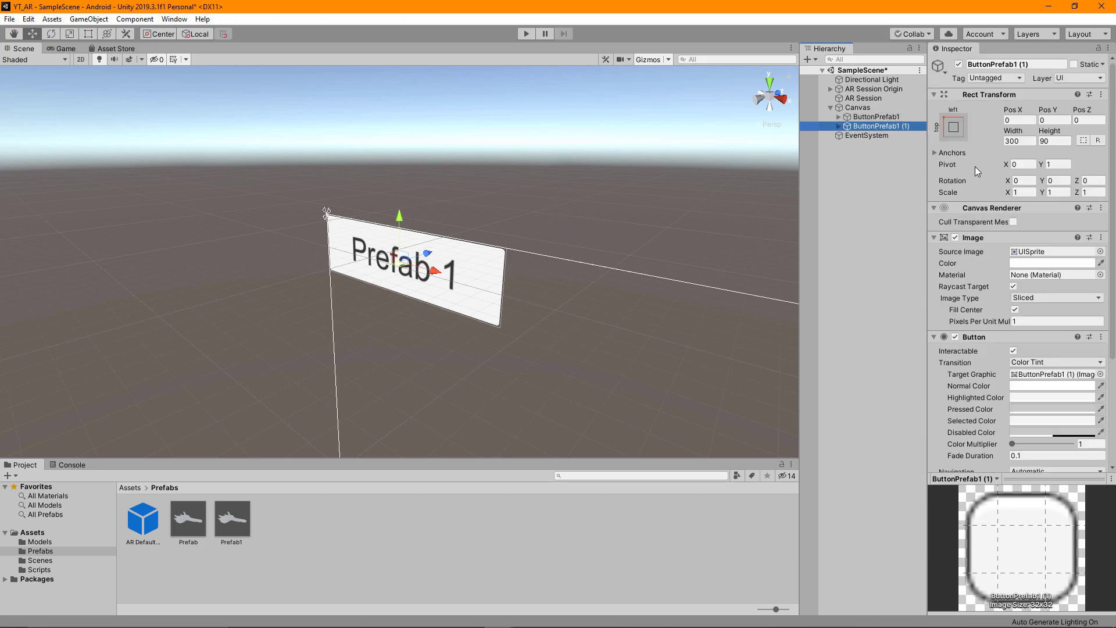
click(954, 127)
click(1045, 219)
click(1019, 120)
text(0)
key(Tab)
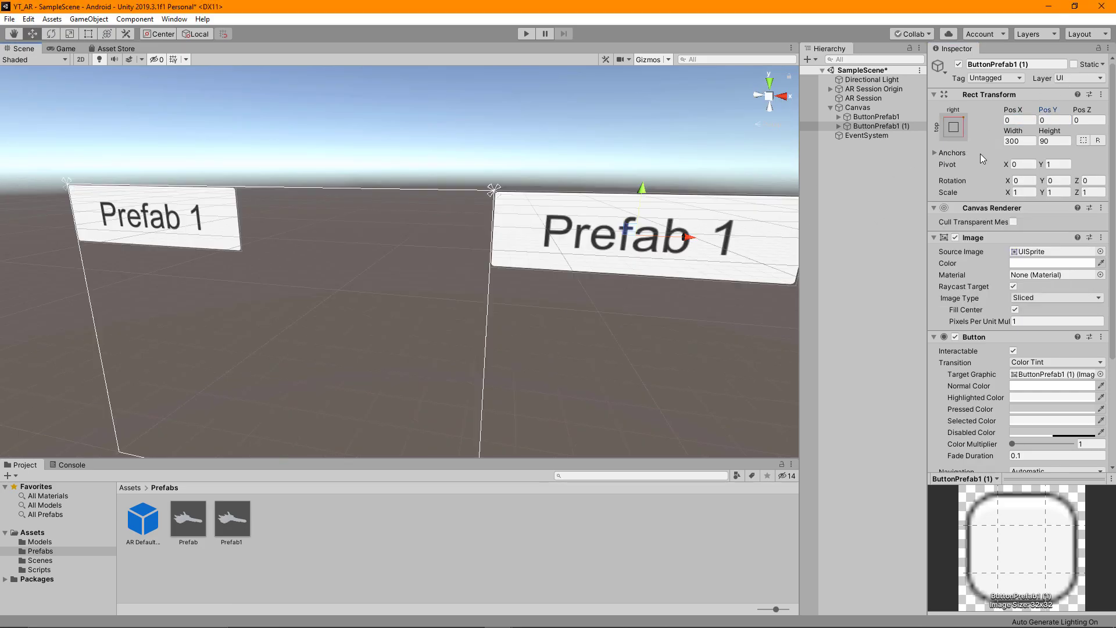
text(1)
key(Tab)
click(1022, 121)
text(0)
key(Tab)
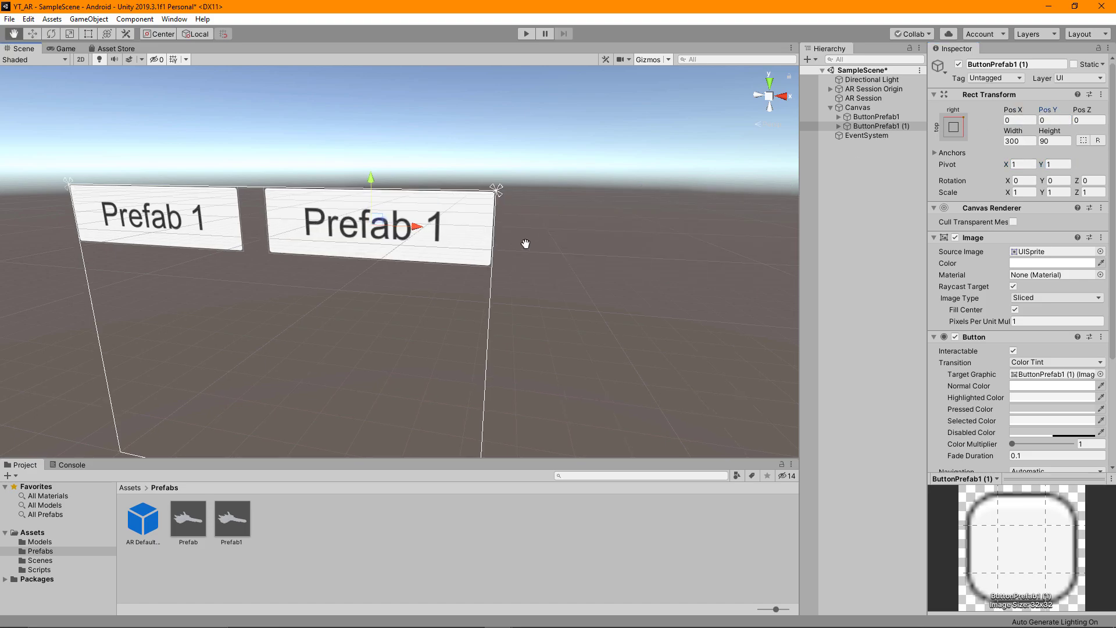
alt+drag(570, 244, 527, 235)
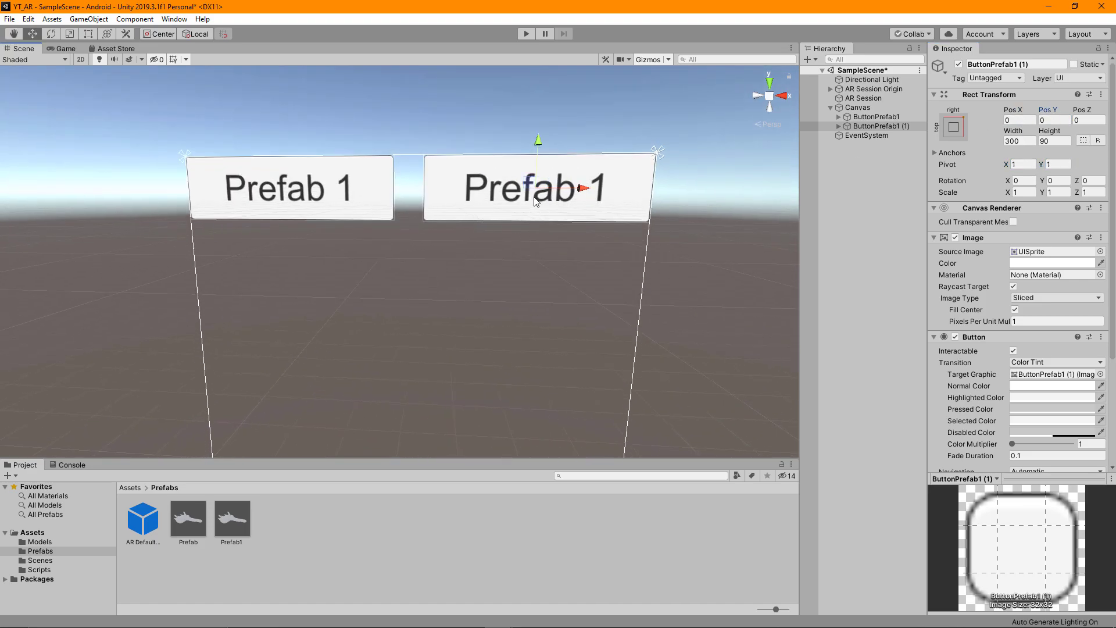
Step: Rename the copied button to ButtonPrefab2
scroll(536, 201, down, 3)
click(919, 126)
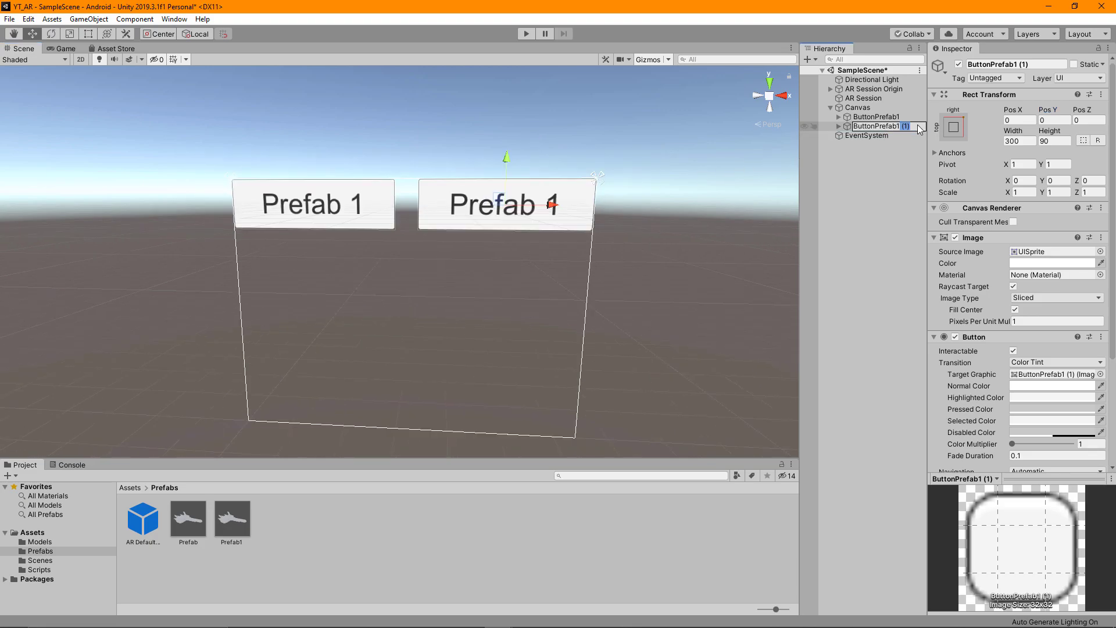
key(BackSpace)
key(BackSpace)
key(BackSpace)
text(2)
key(Return)
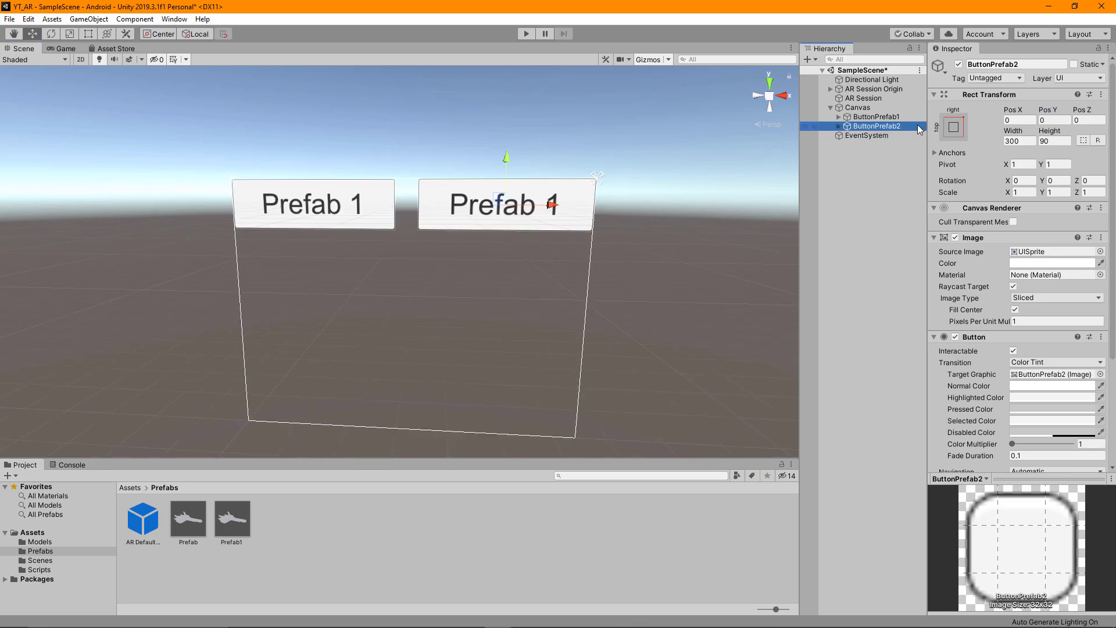
Step: Change ButtonPrefab2's label text to 'Prefab 2'
click(839, 127)
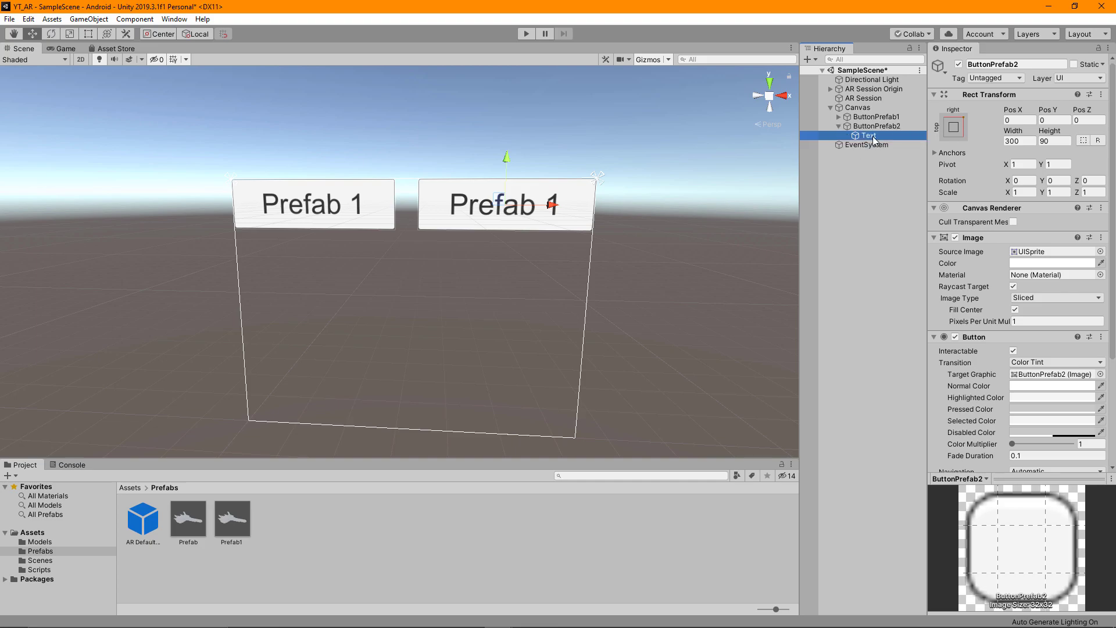
click(872, 136)
click(1014, 273)
text(Prefab 2)
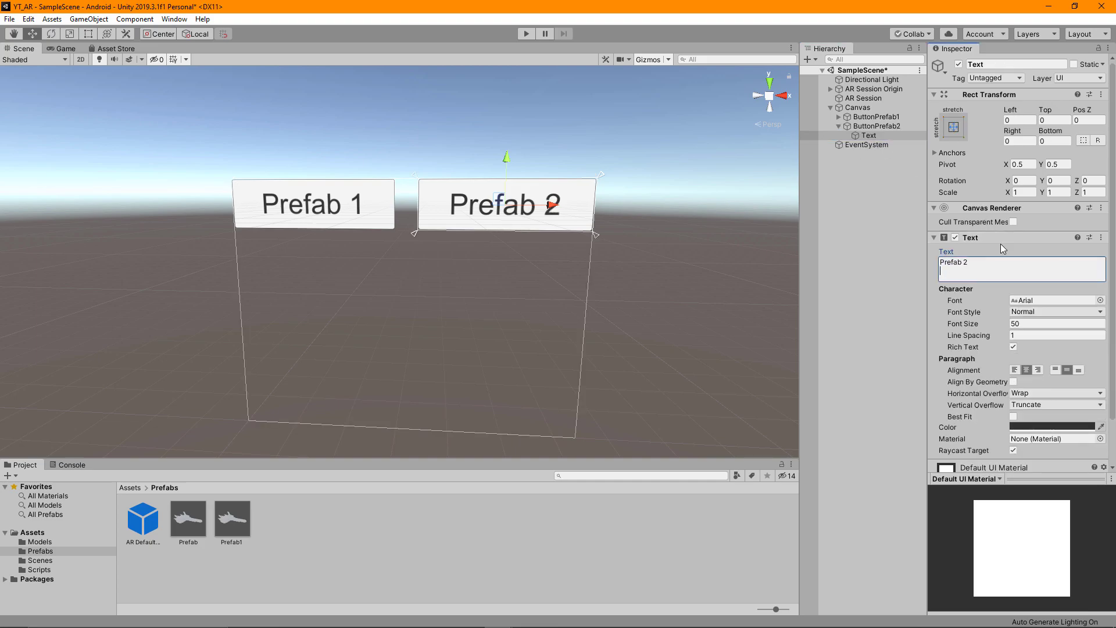
click(895, 125)
scroll(988, 227, down, 5)
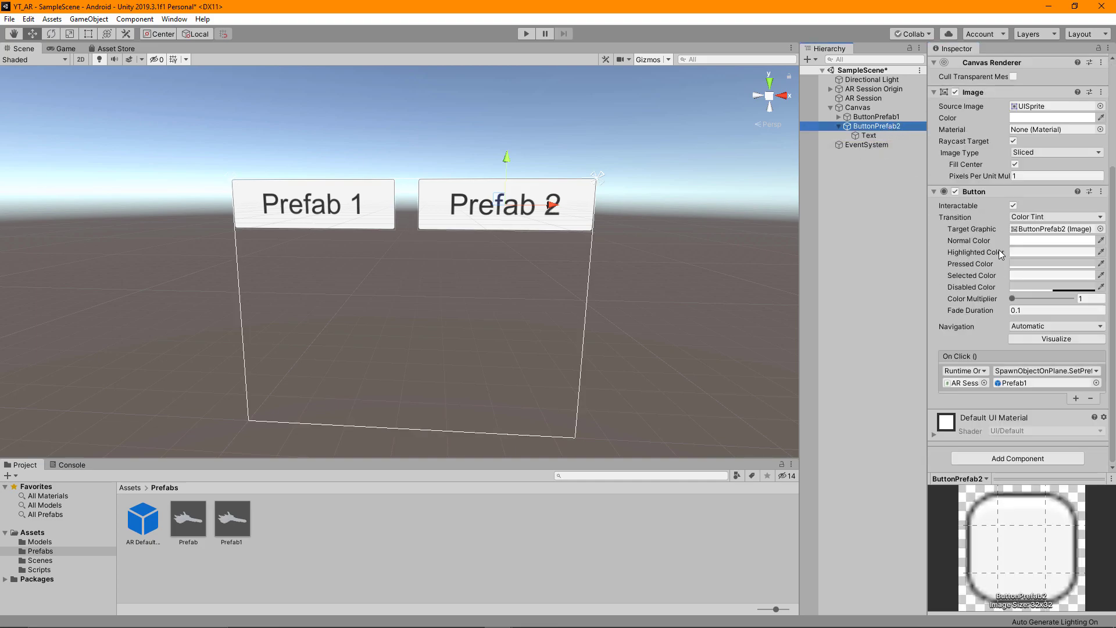
Step: Rename the Prefab asset to Prefab2 and reselect ButtonPrefab2
click(188, 519)
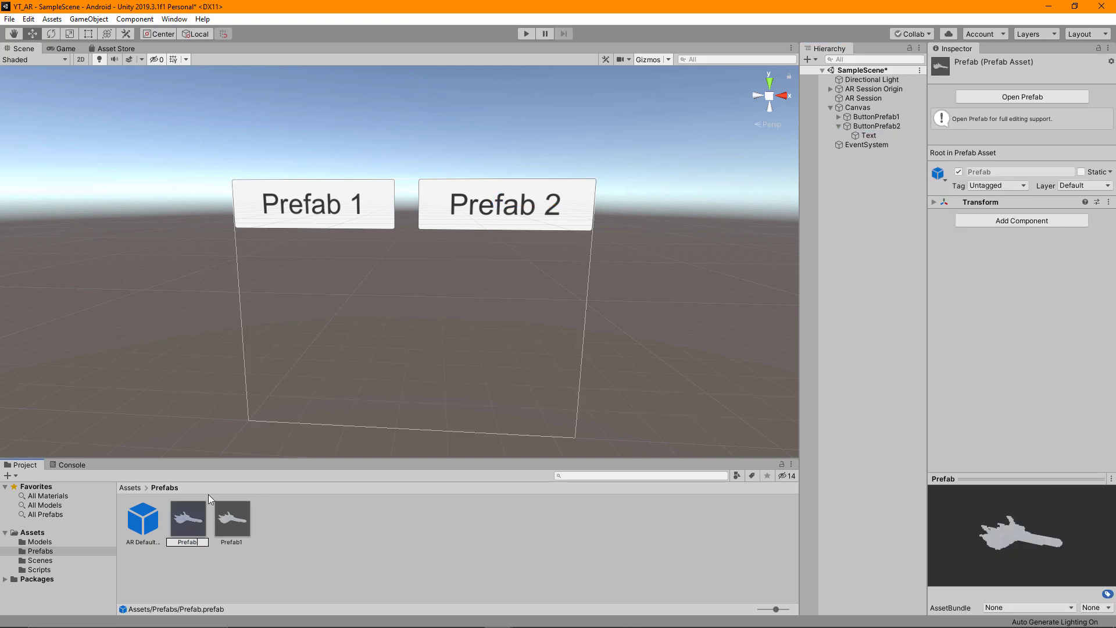
text(2)
key(Return)
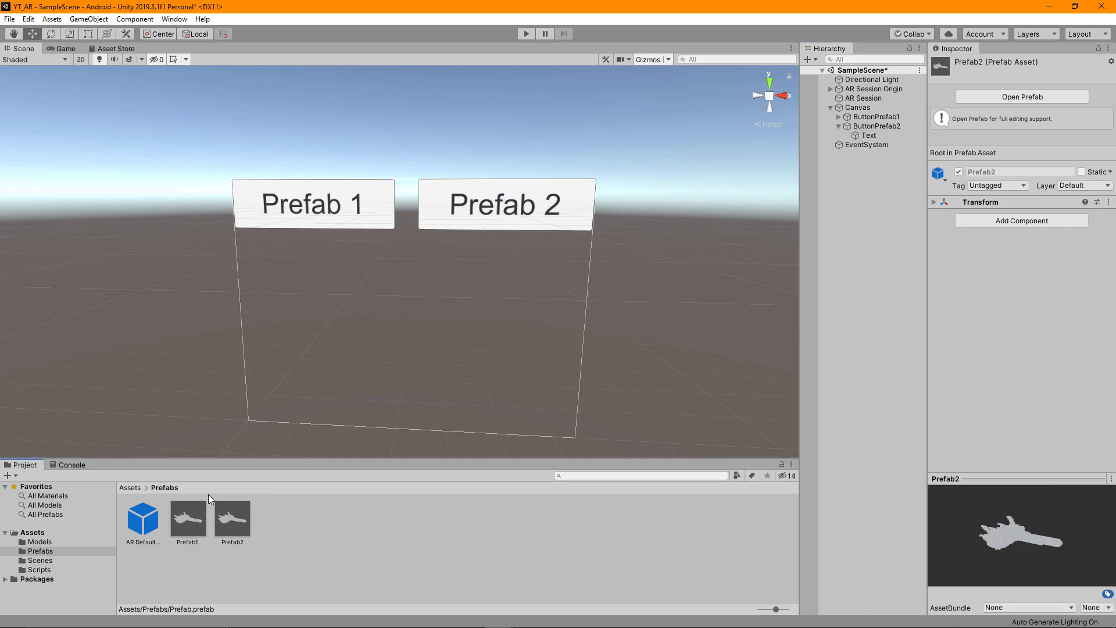
click(888, 125)
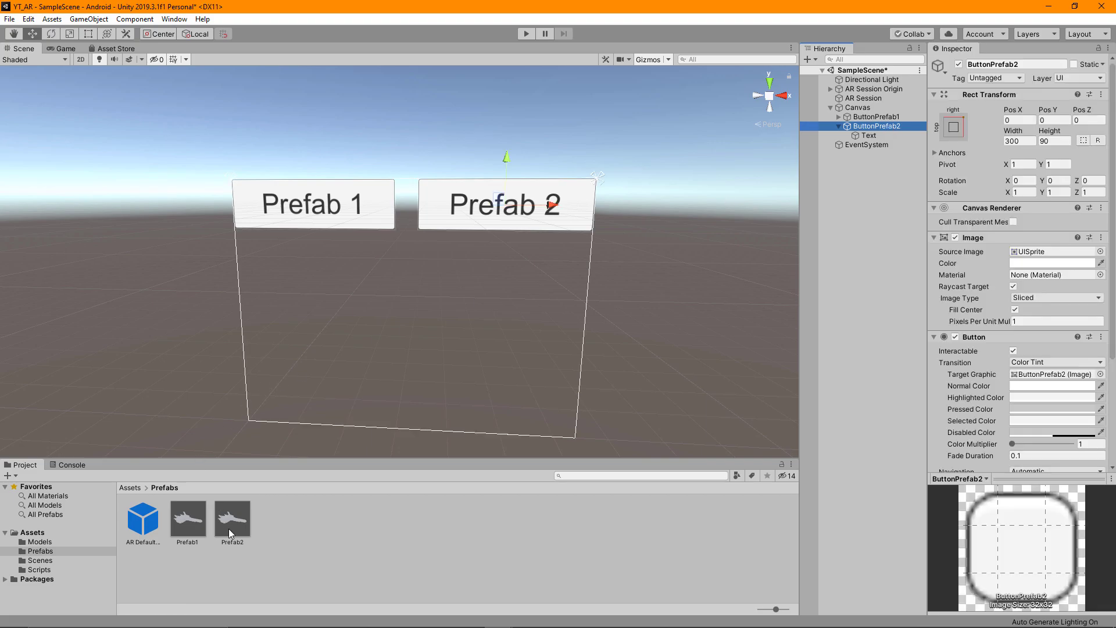
scroll(1027, 332, down, 5)
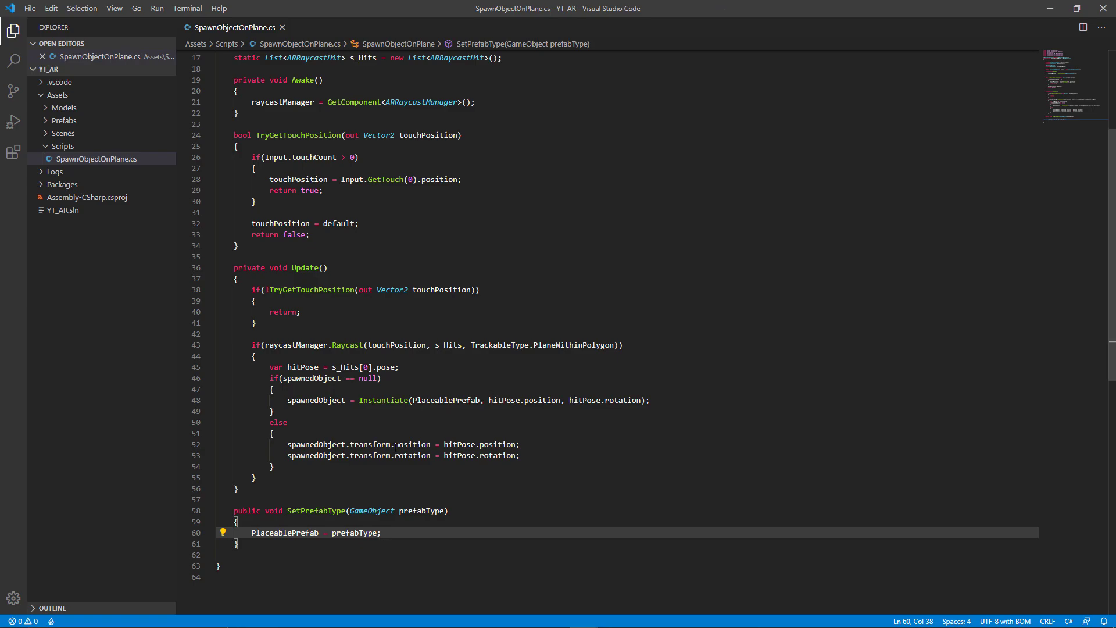
click(457, 501)
click(404, 528)
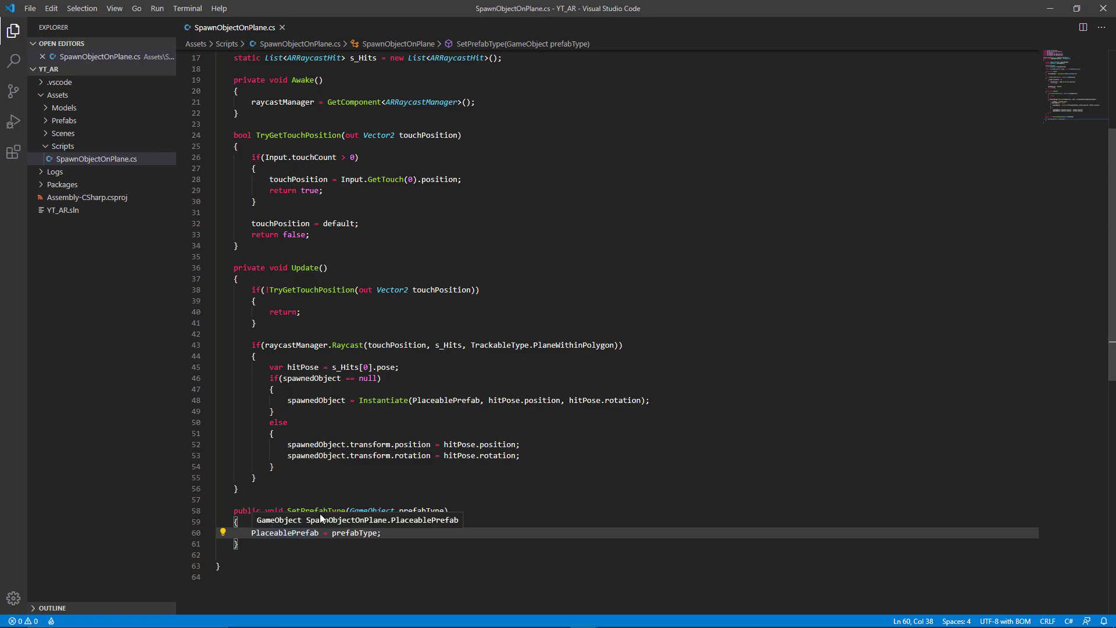
click(520, 457)
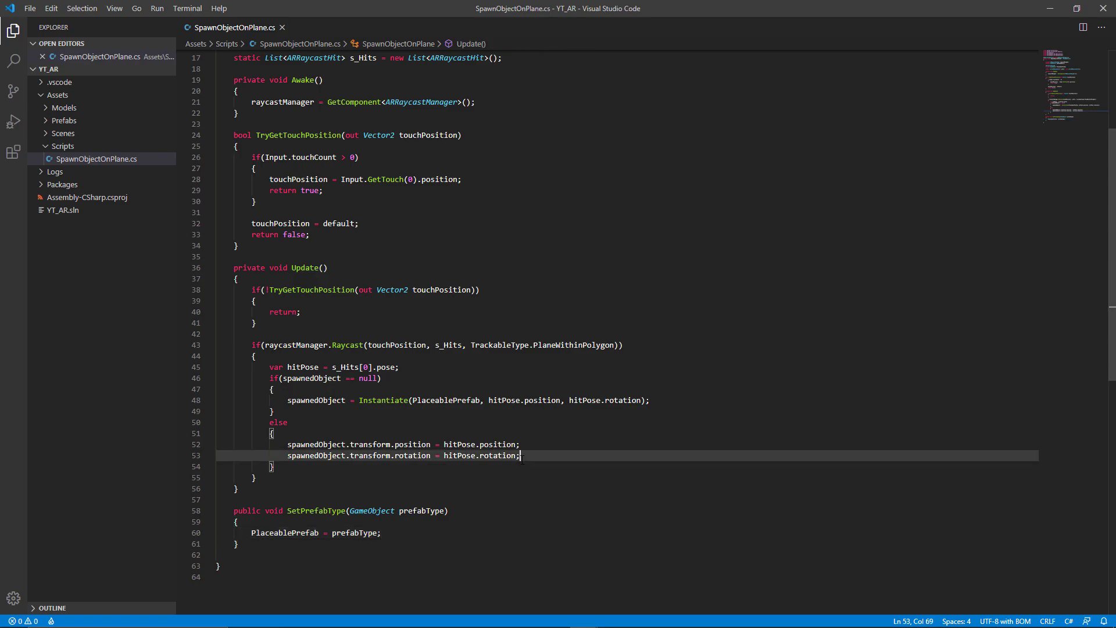
click(488, 501)
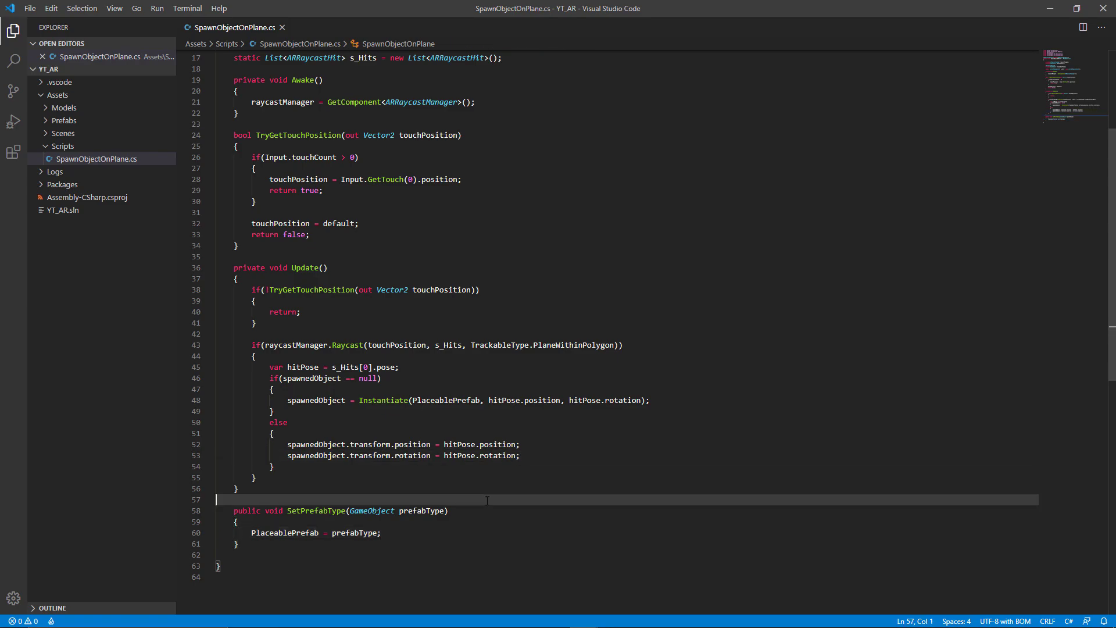